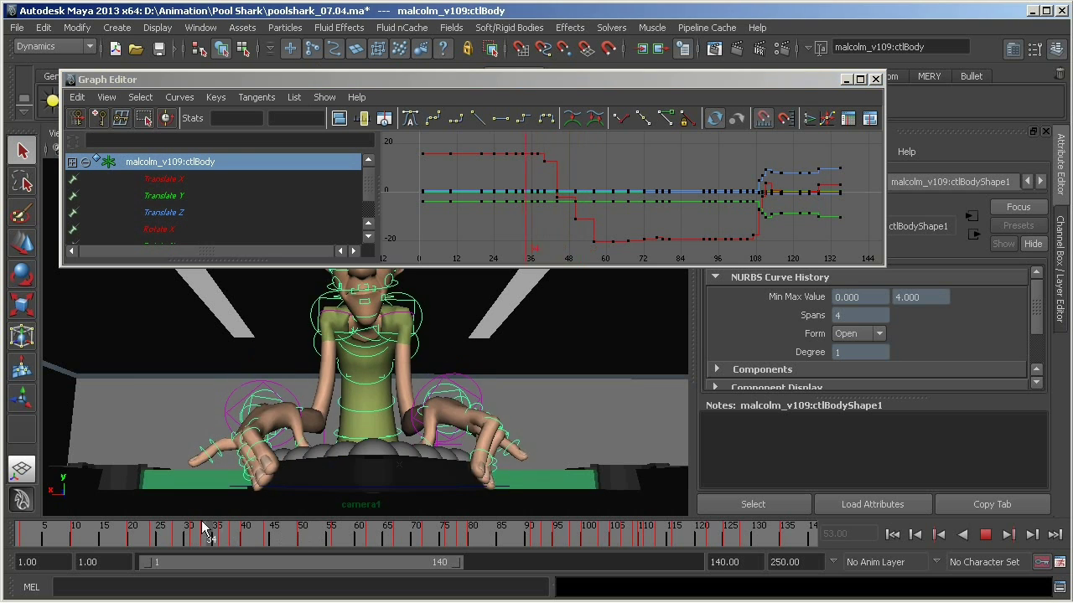
Step: Move the Graph Editor aside, then play, stop and scrub the stepped shark animation to about frame 62
drag(561, 80, 589, 38)
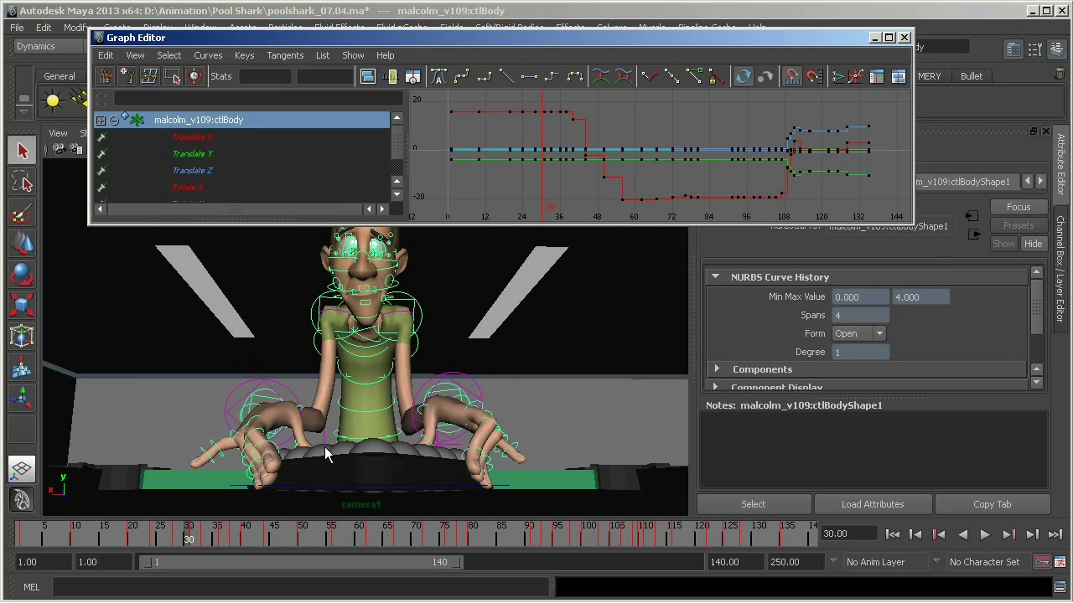
key(alt+v)
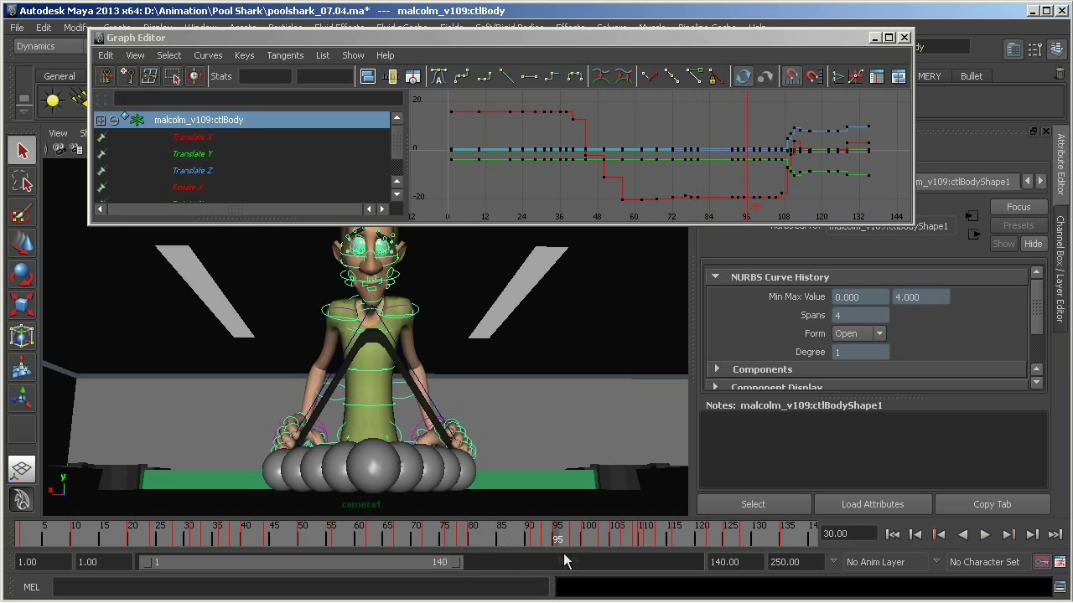
click(591, 545)
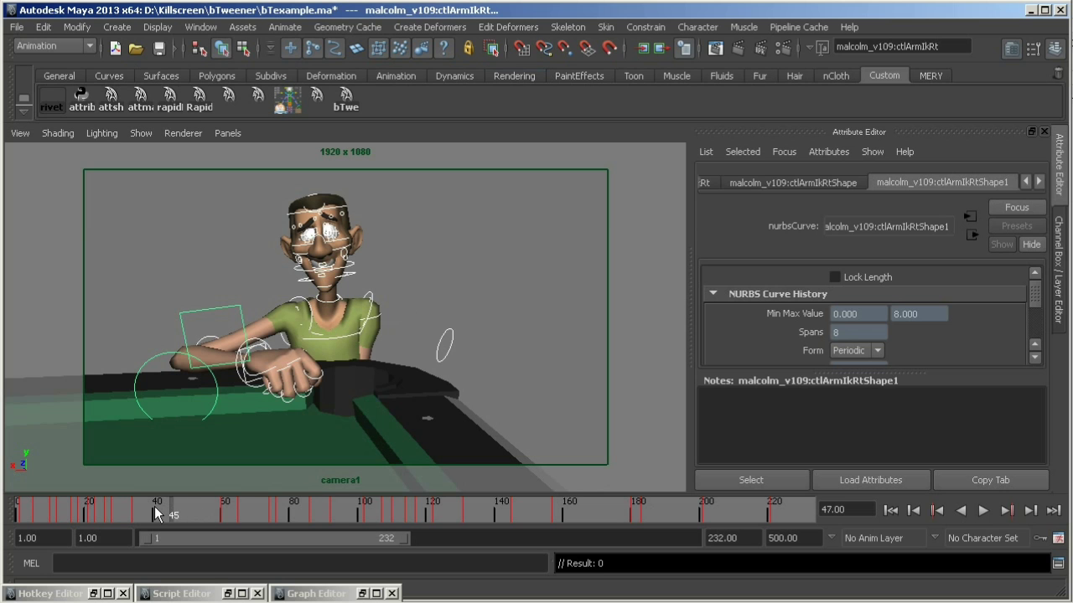
mouse_move(154, 506)
mouse_down()
mouse_move(227, 519)
mouse_move(130, 516)
mouse_move(188, 519)
mouse_up()
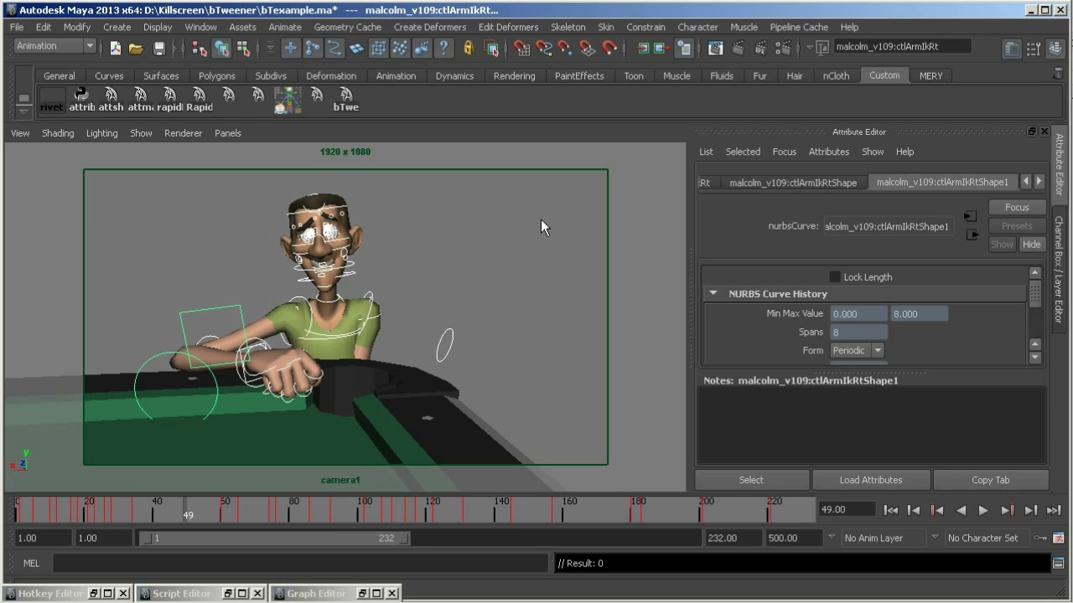
Step: Save default tangents as Linear in and Stepped out, then enable Auto Key
click(1057, 540)
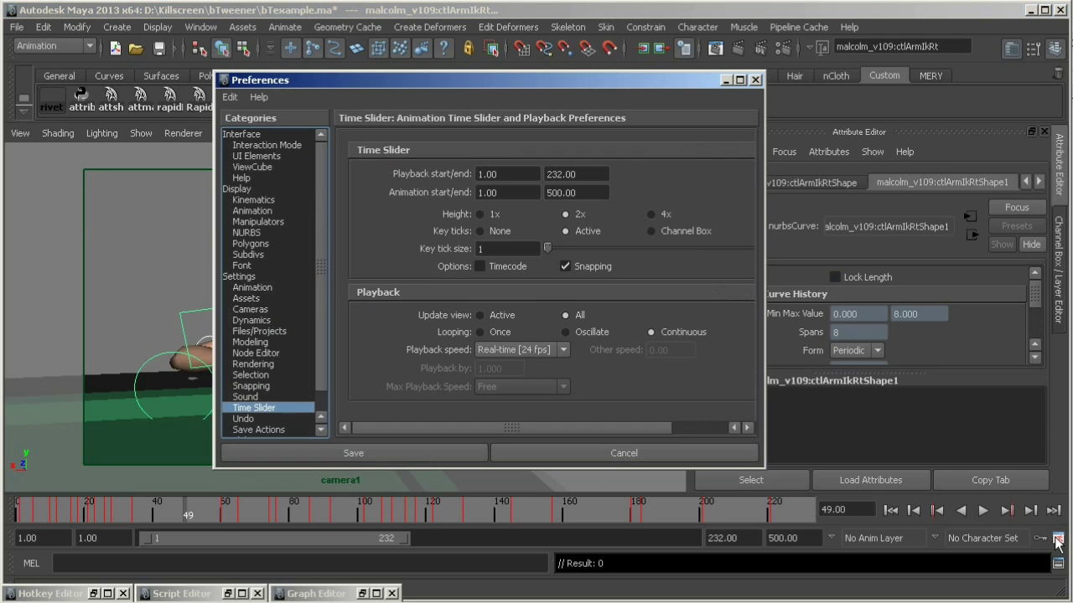
click(252, 288)
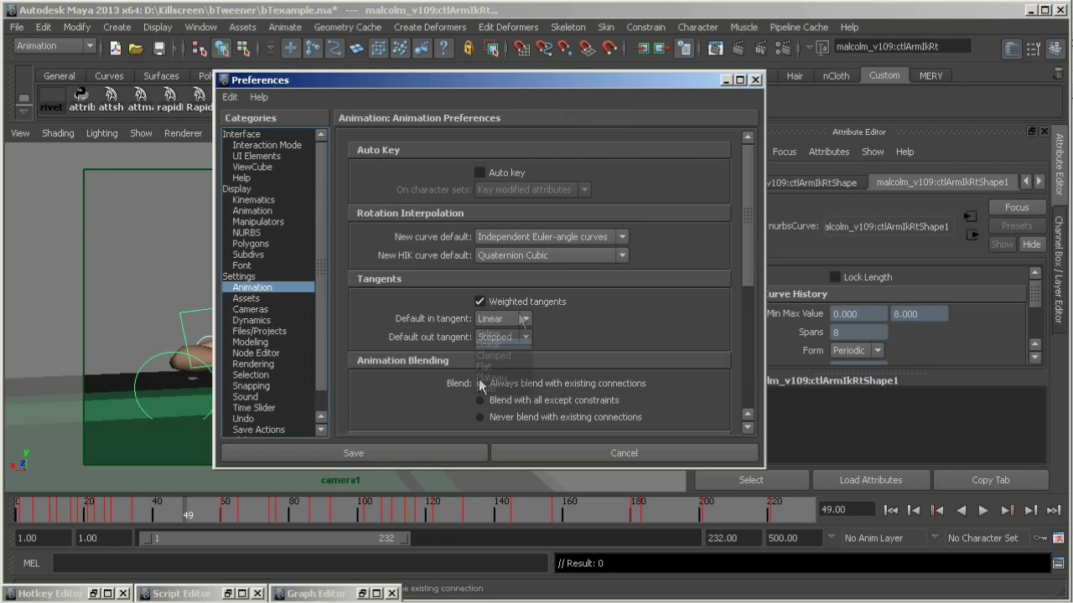
click(502, 319)
click(517, 343)
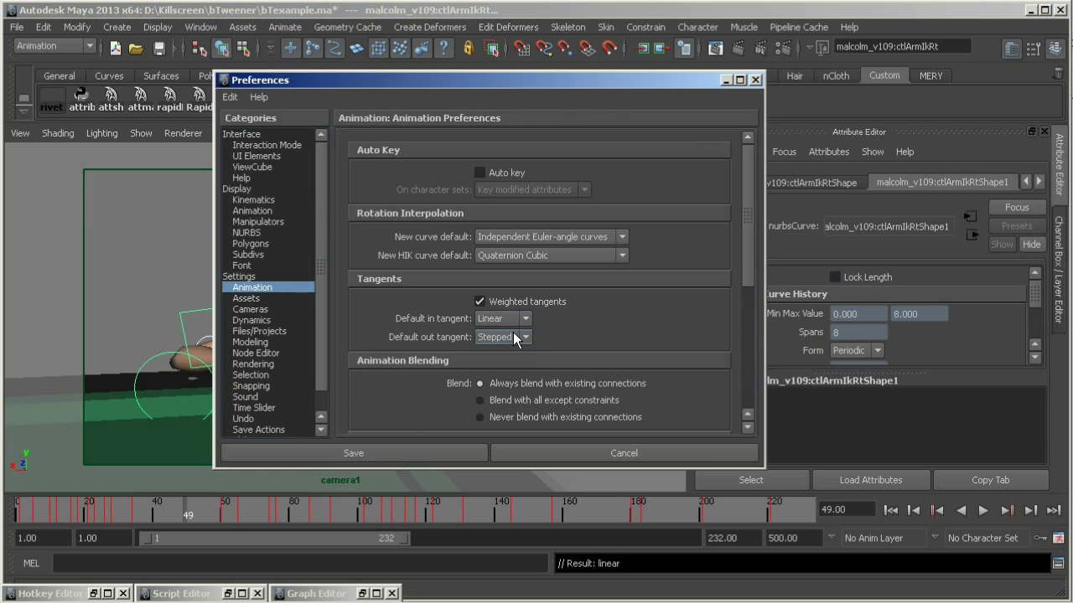
click(513, 336)
click(513, 391)
click(754, 80)
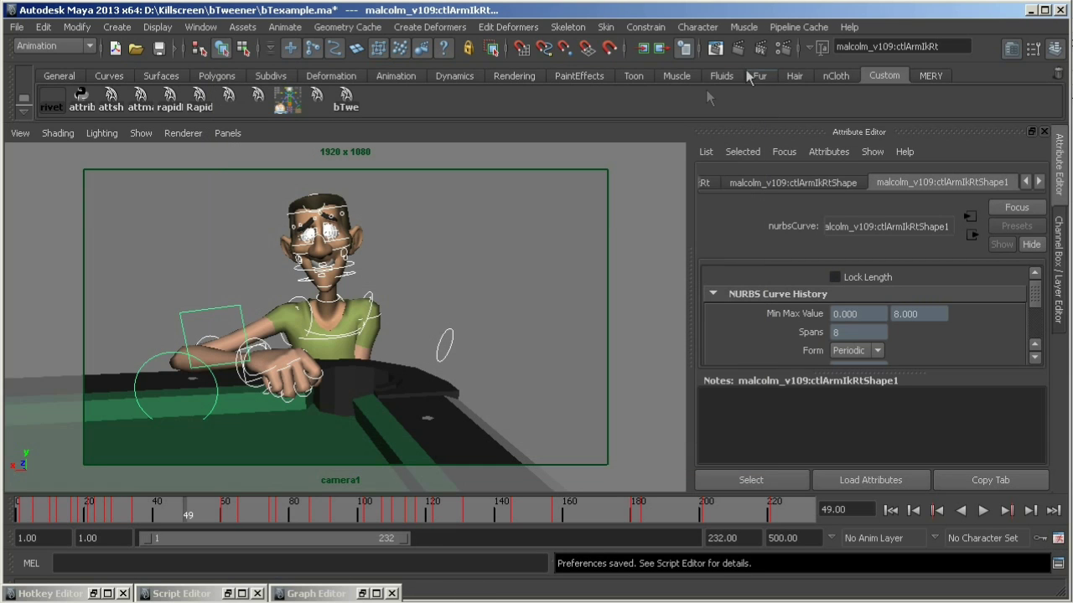
click(1039, 539)
Step: Show the Graph Editor, play the character animation and select the keys at frame 34
click(358, 595)
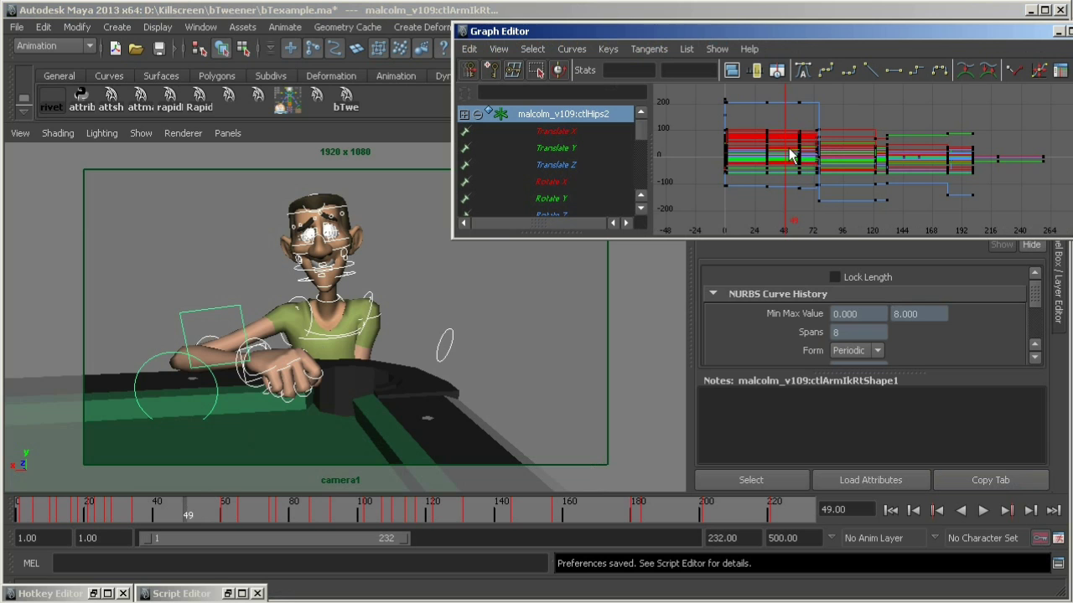
key(alt+v)
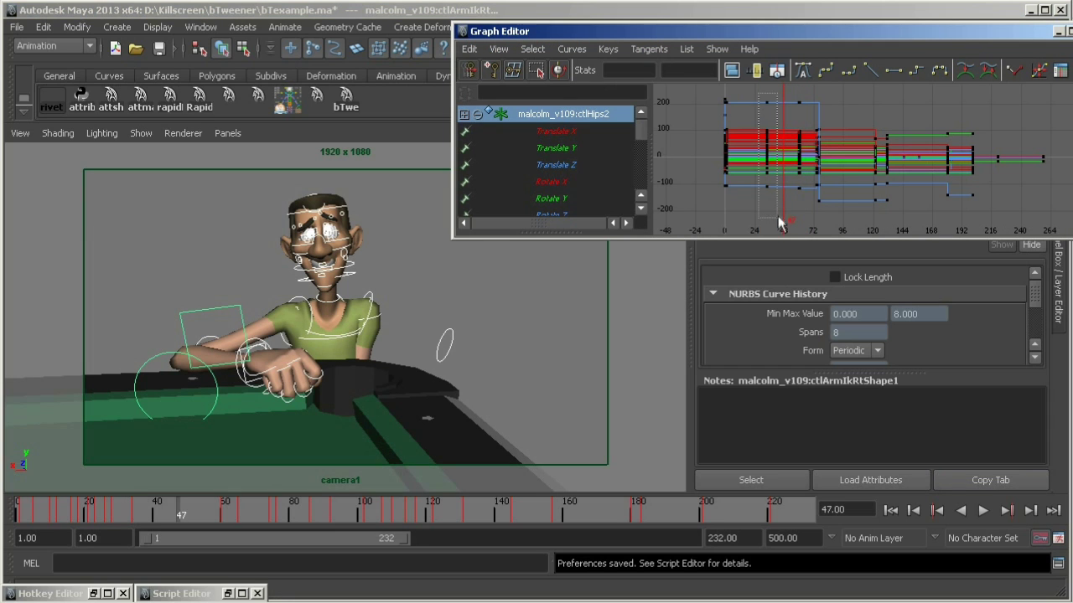
drag(759, 93, 779, 197)
key(Right)
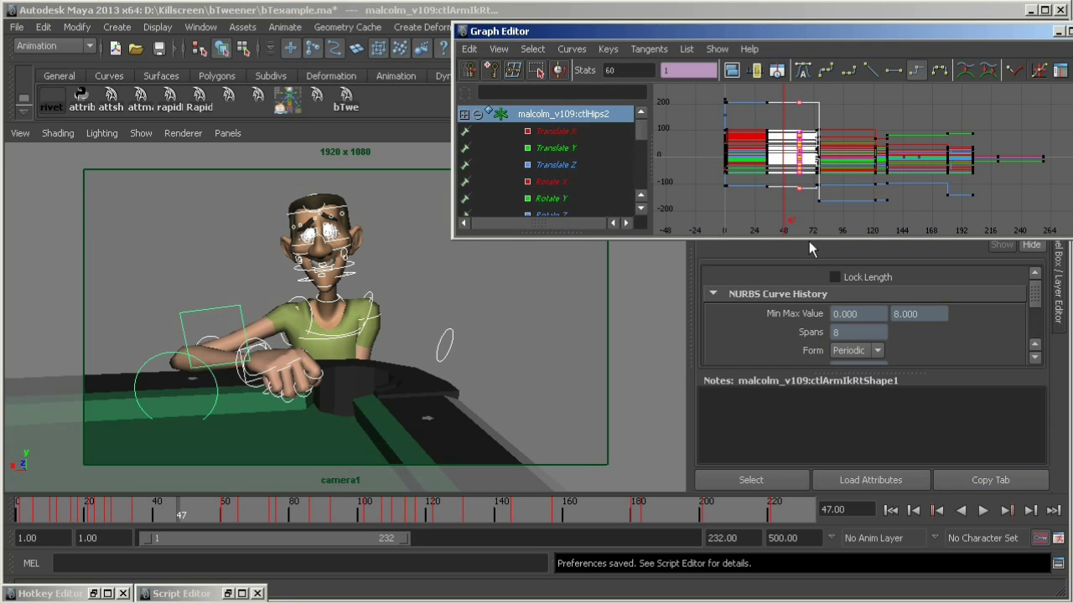
Step: Set the current frame's keys to Linear tangents from the time slider menu and reselect the frame-34 keys
drag(180, 515, 136, 514)
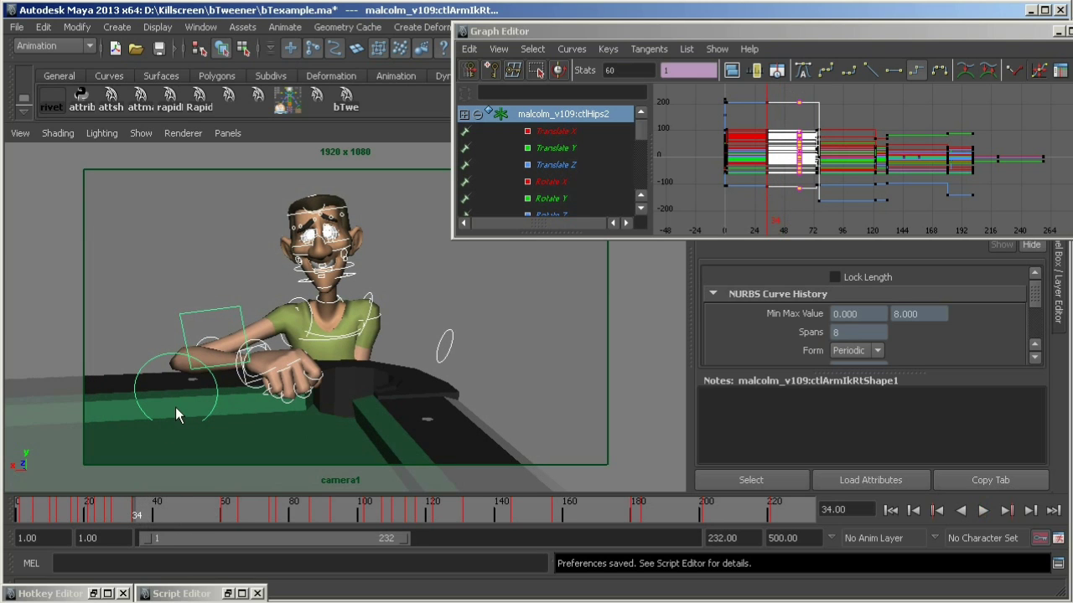
right_click(139, 515)
mouse_move(177, 388)
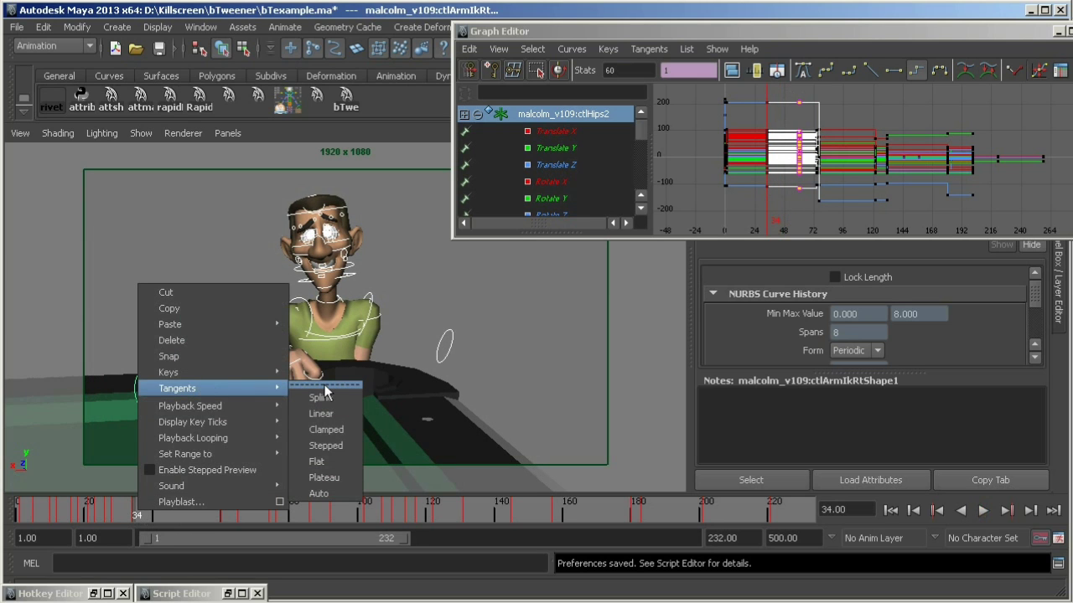
click(333, 415)
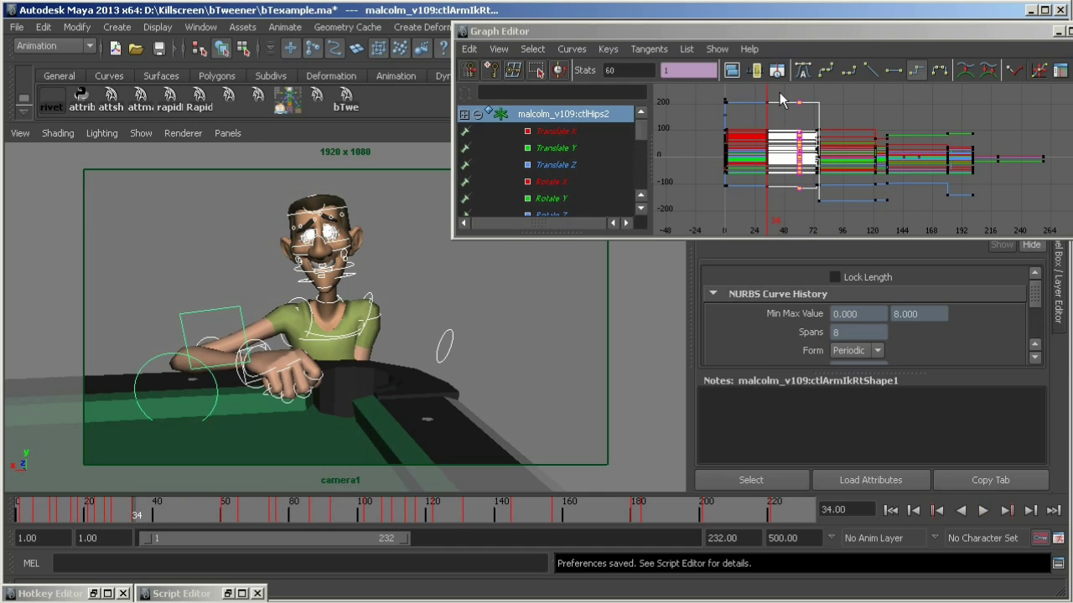
click(779, 99)
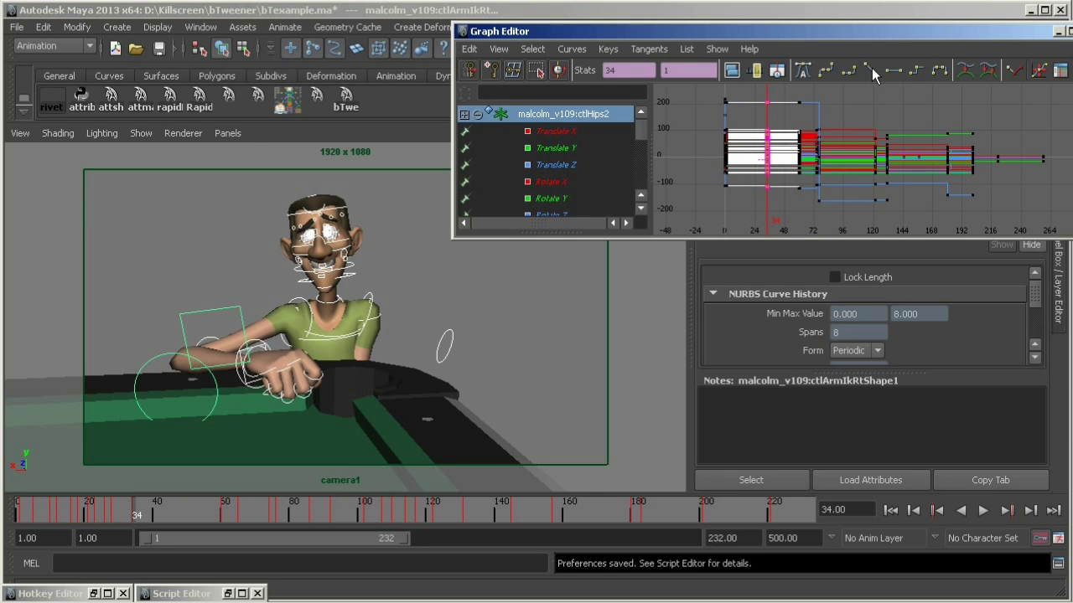
Step: Inspect the LinearKey script and its L hotkey, then the FlatKey command, in the Hotkey Editor
click(50, 593)
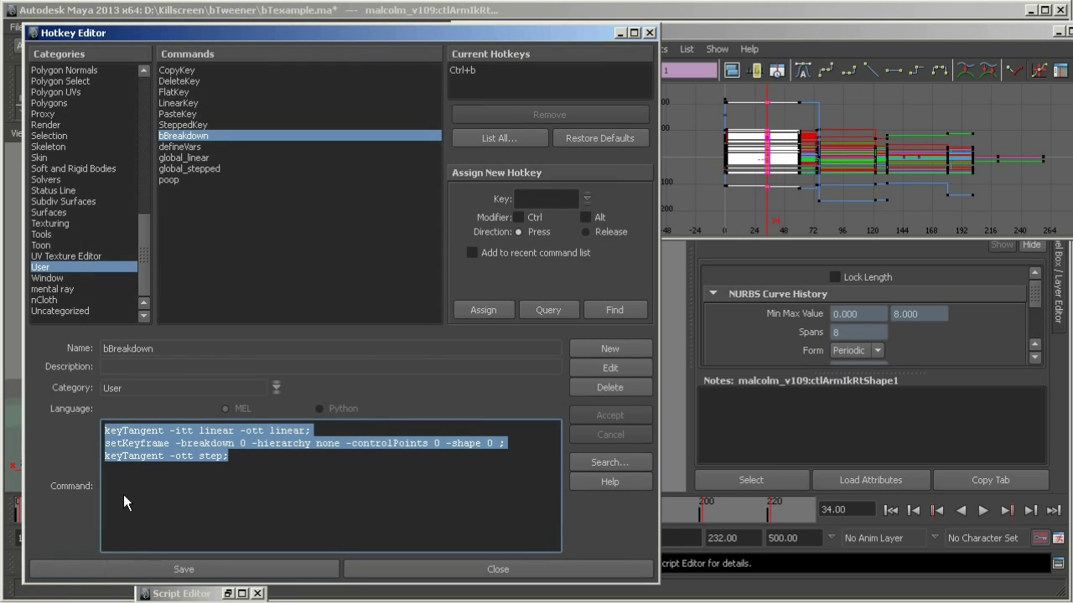
click(198, 100)
drag(289, 433, 104, 430)
click(462, 71)
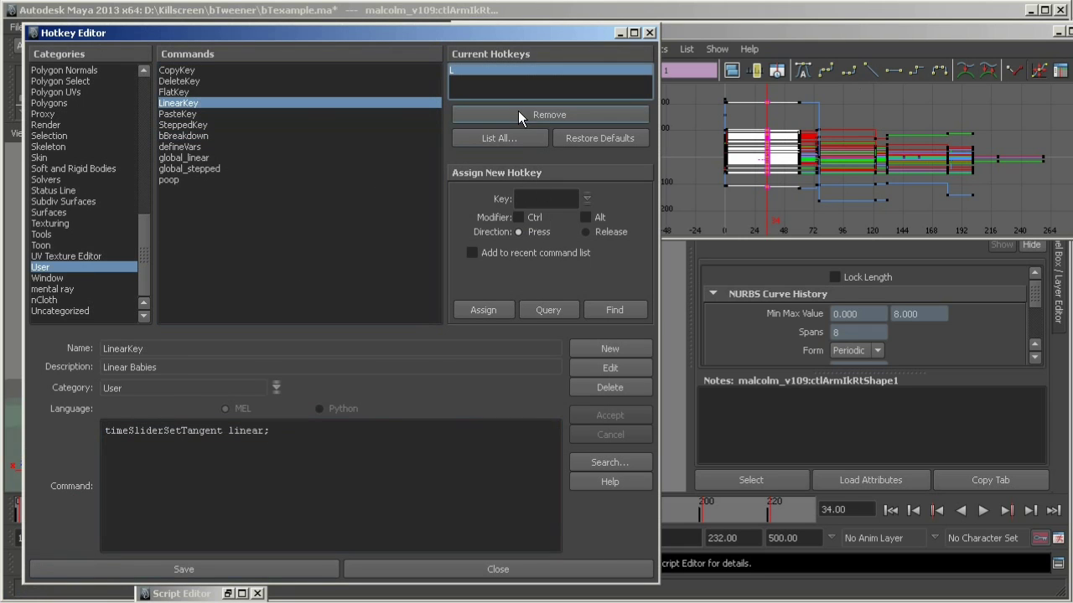
click(206, 92)
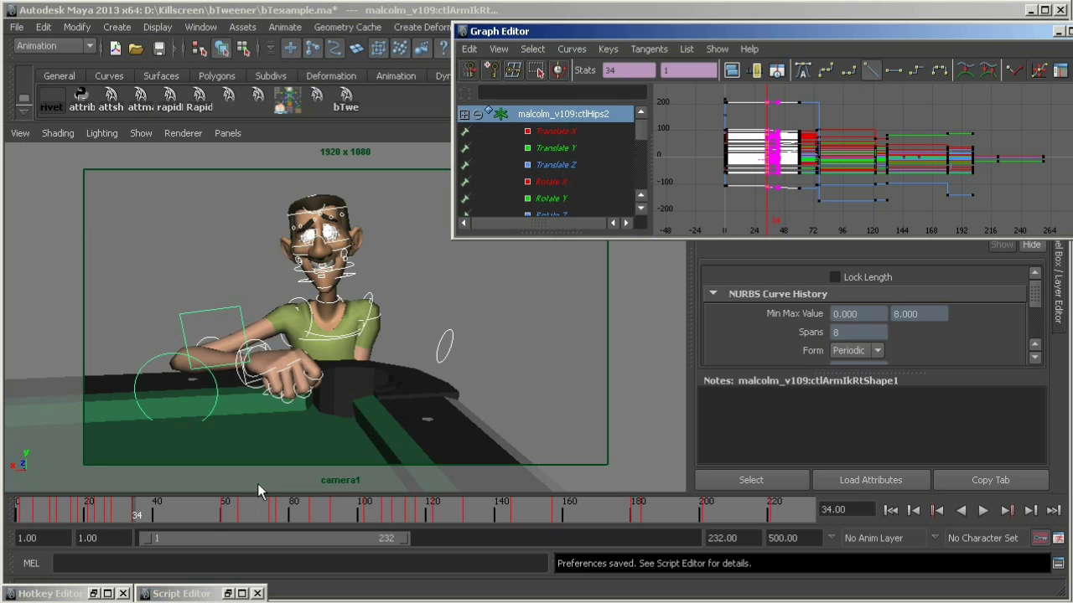
Step: Scrub forward from frame 34 to view the in-between pose near frame 48
mouse_move(243, 507)
mouse_down()
mouse_move(137, 517)
mouse_move(221, 518)
mouse_move(207, 518)
mouse_up()
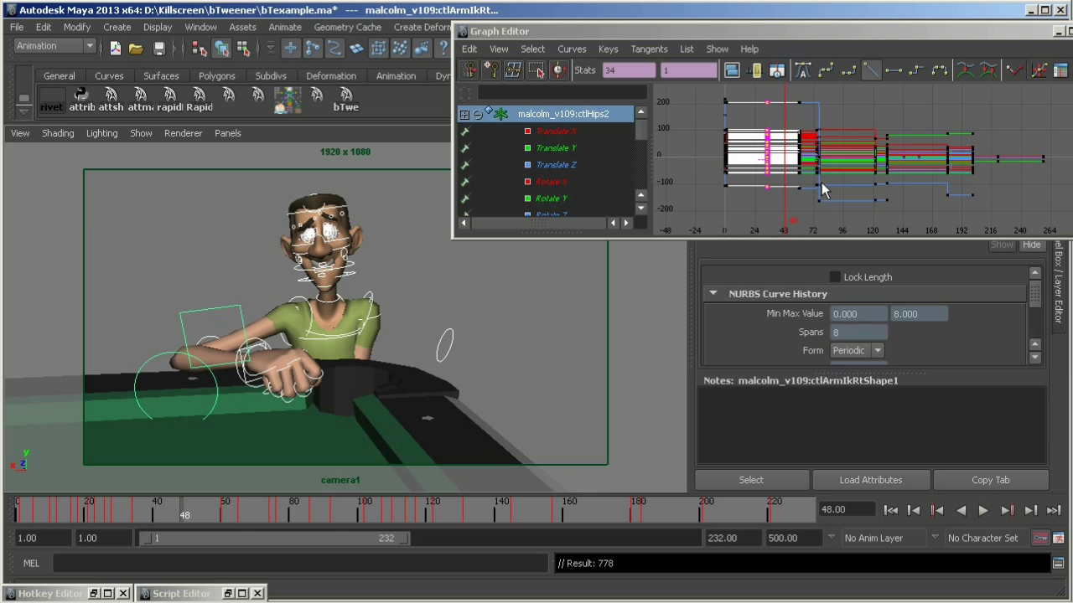
click(95, 593)
click(216, 135)
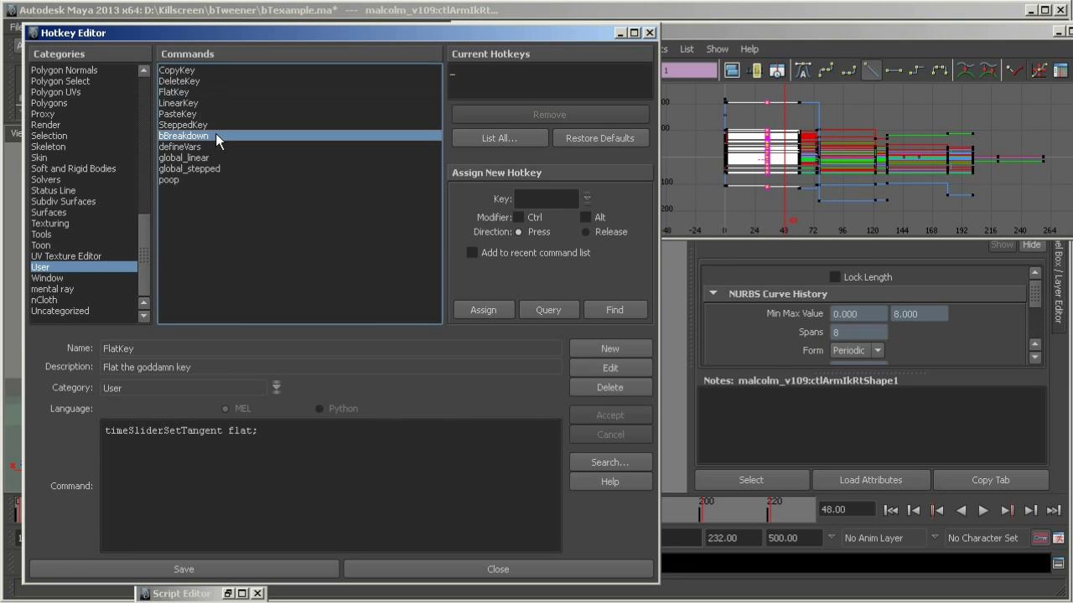
click(285, 436)
key(ctrl+a)
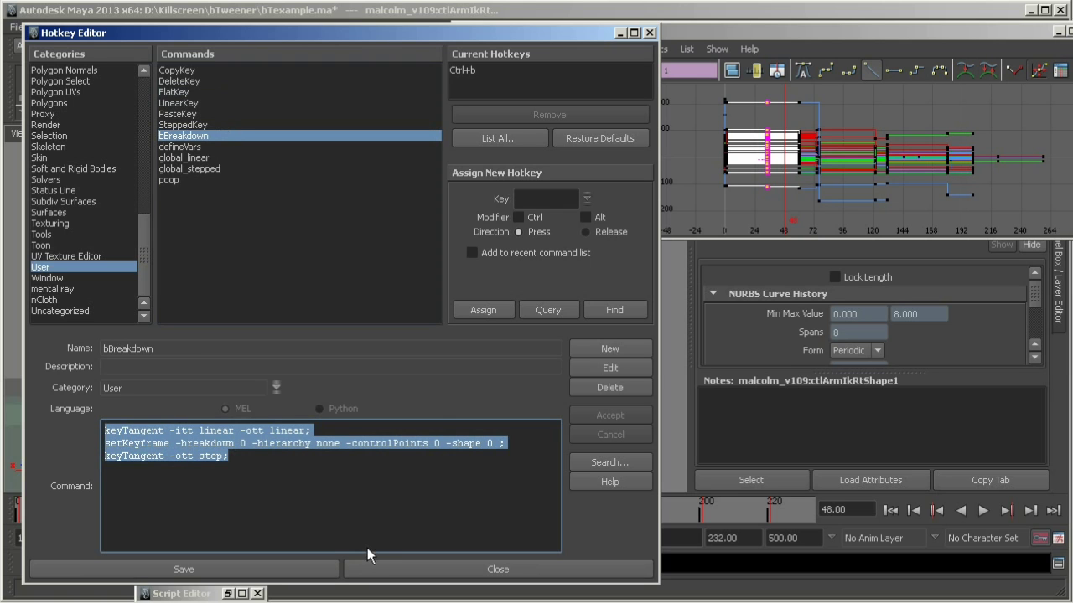
click(621, 32)
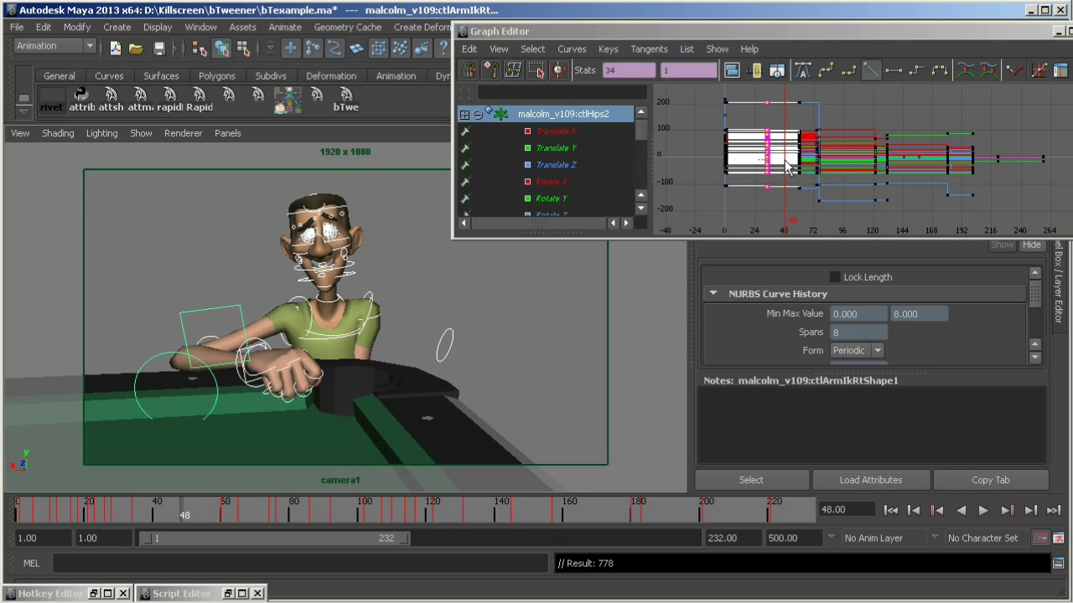
Step: Select the frame-34 key column and step between keys back to frame 48
click(806, 188)
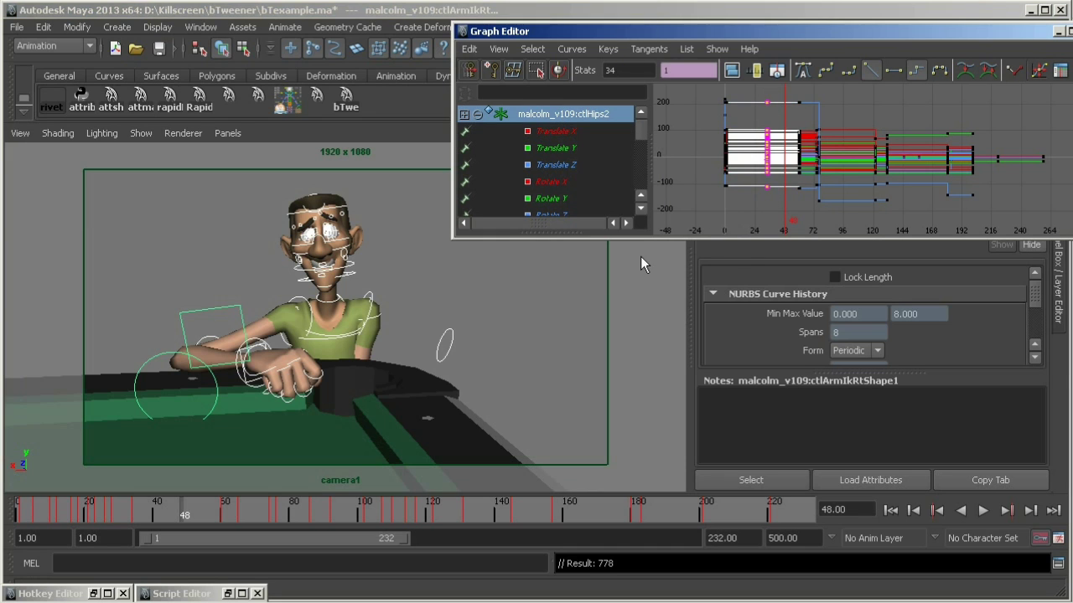
drag(758, 88, 766, 245)
key(period)
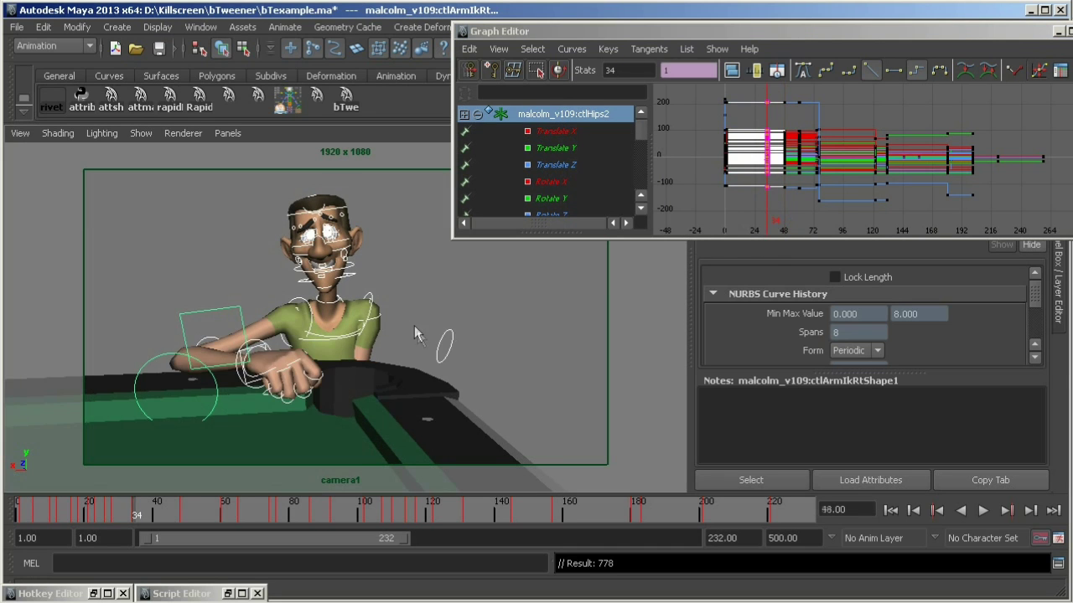
key(period)
key(comma)
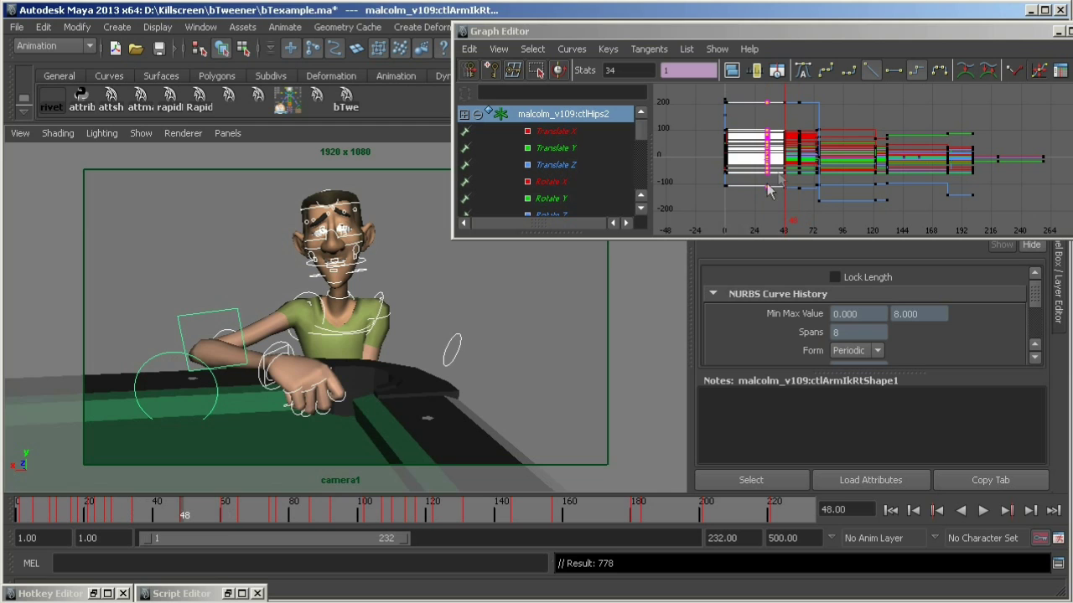
click(846, 214)
key(comma)
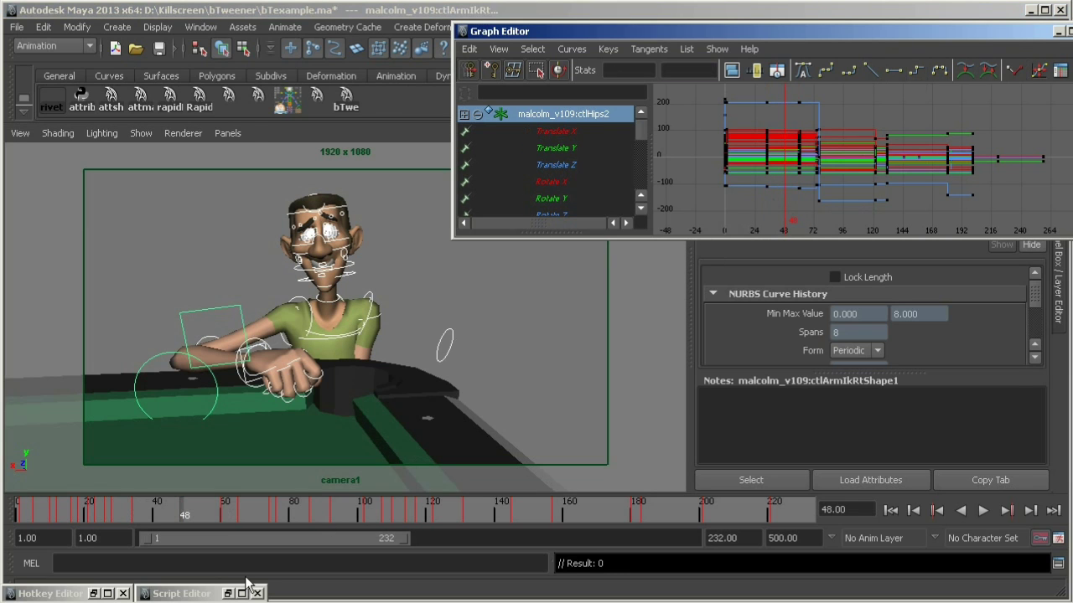
Step: Restore the Script Editor and highlight the bBreakdown lines on the hotkeys tab
click(242, 593)
click(825, 133)
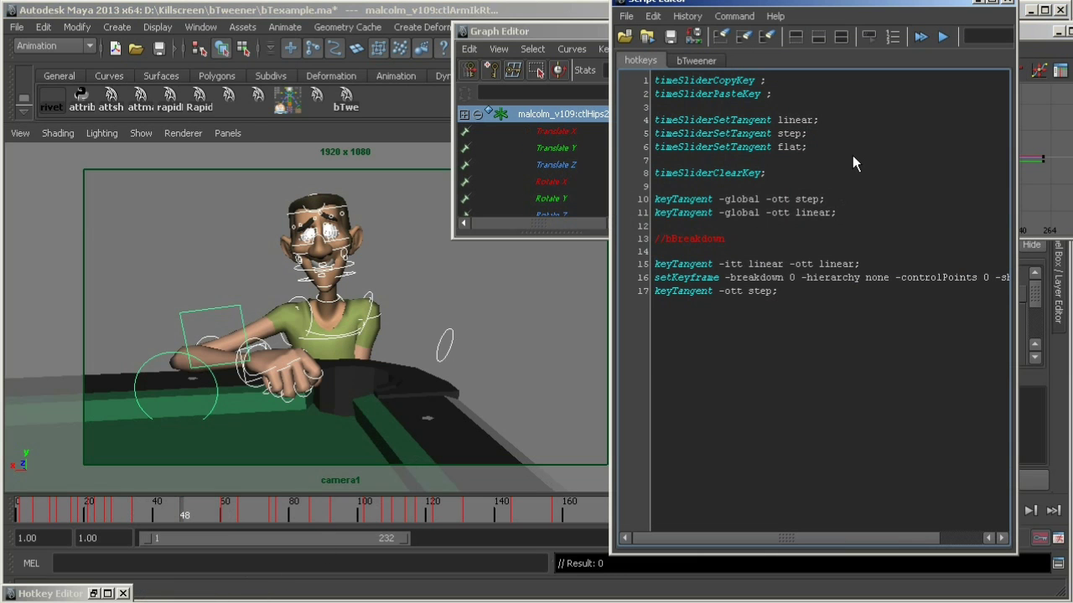
drag(836, 213, 655, 80)
drag(785, 293, 654, 263)
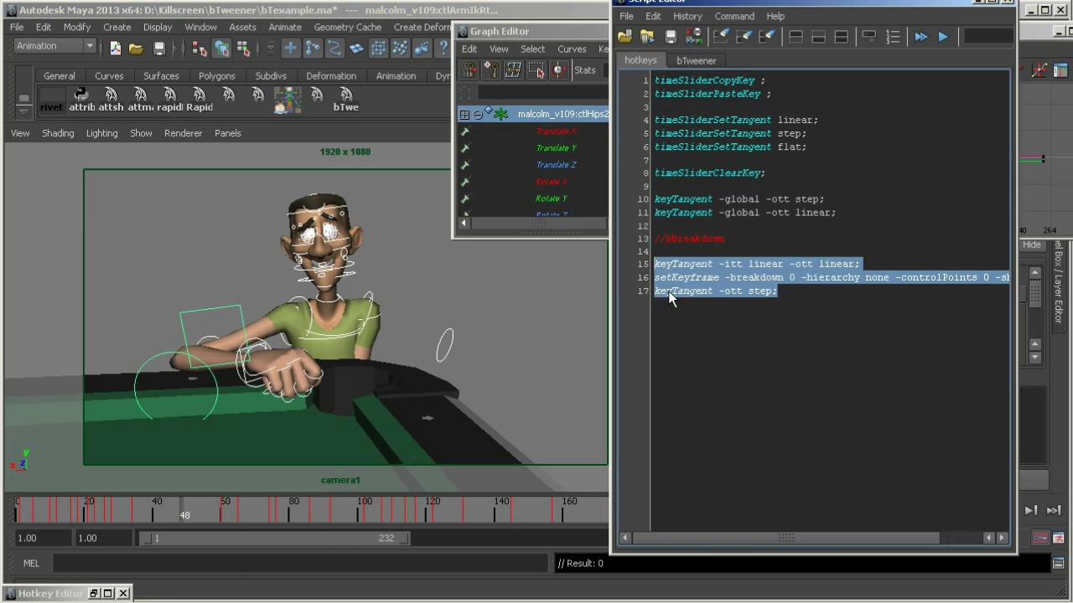
click(722, 324)
Step: Run the bTweener script on the bTweener tab with the whole script selected, then minimize the Script Editor
click(696, 61)
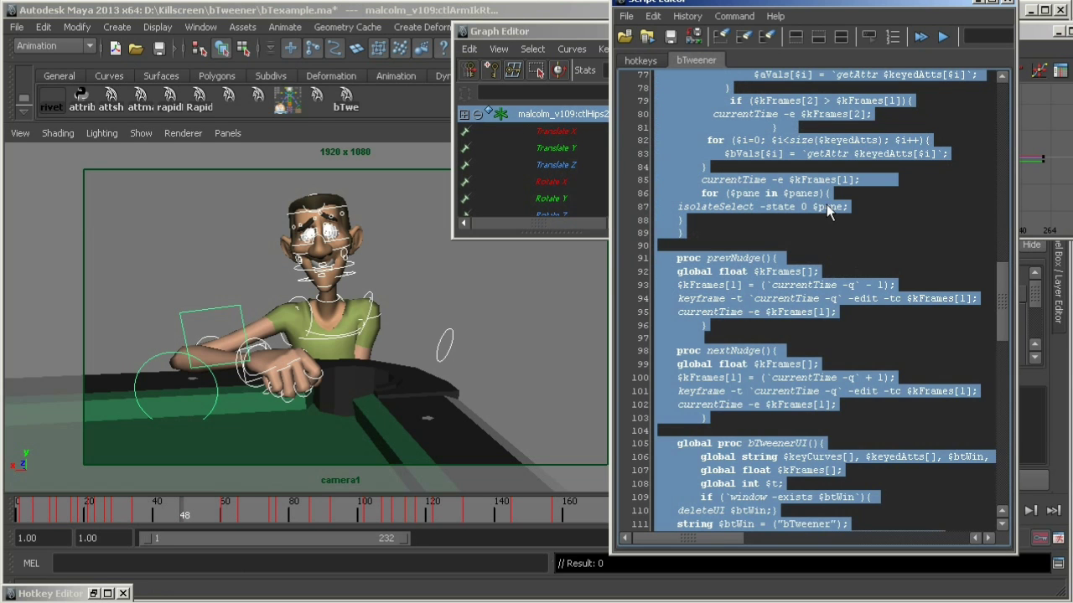
key(ctrl+Return)
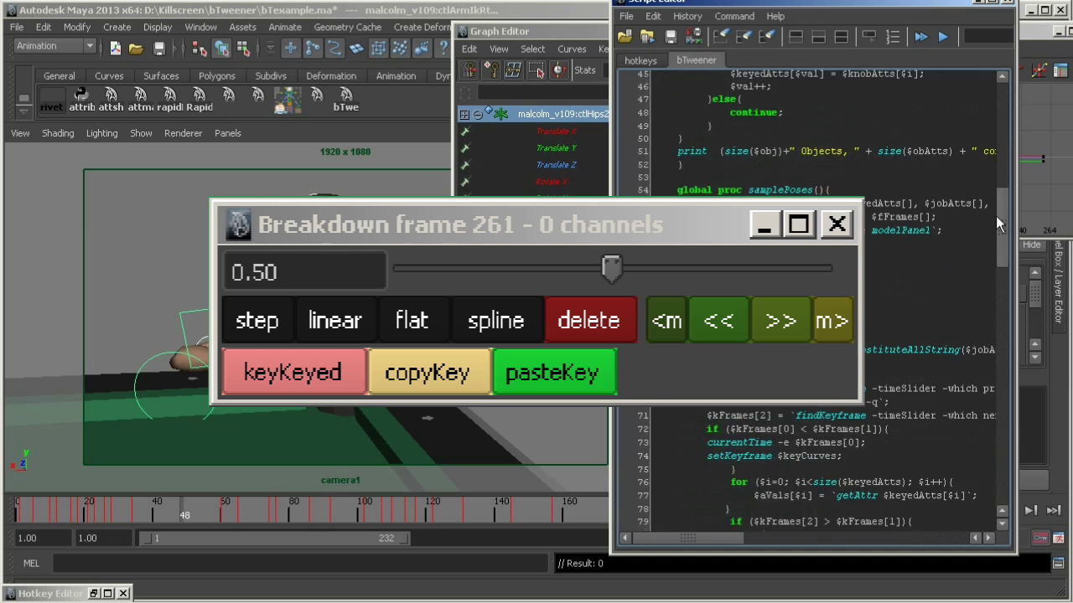
drag(996, 215, 995, 458)
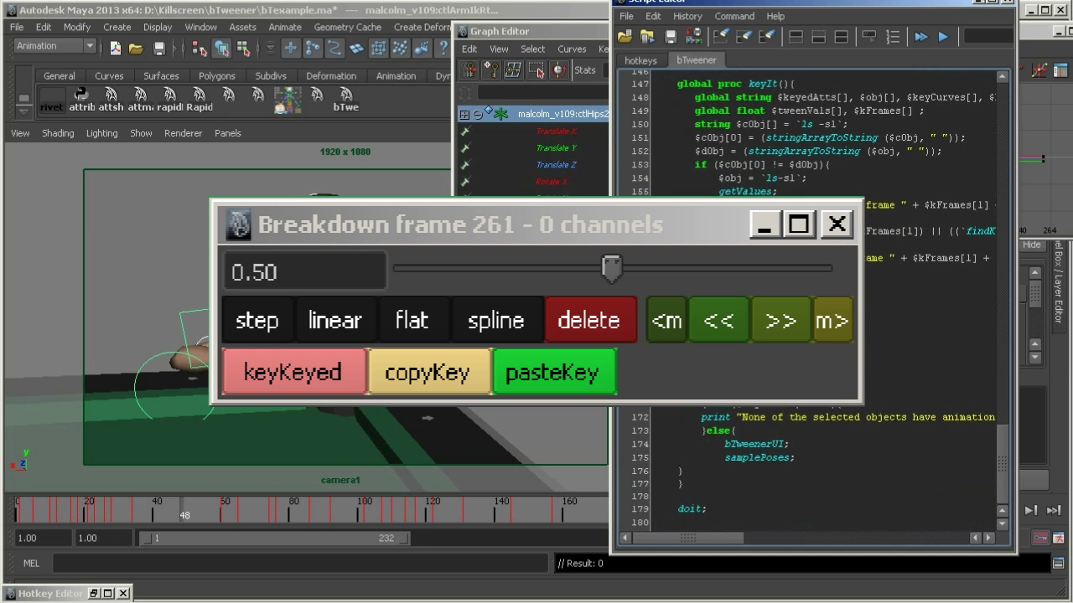
key(ctrl+a)
key(ctrl+Return)
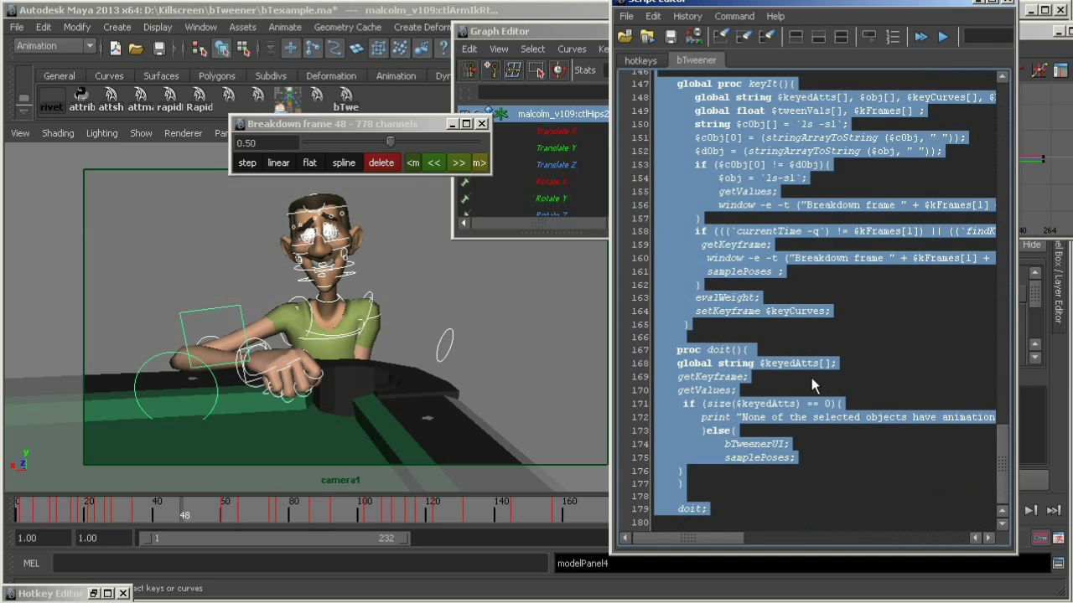
click(982, 3)
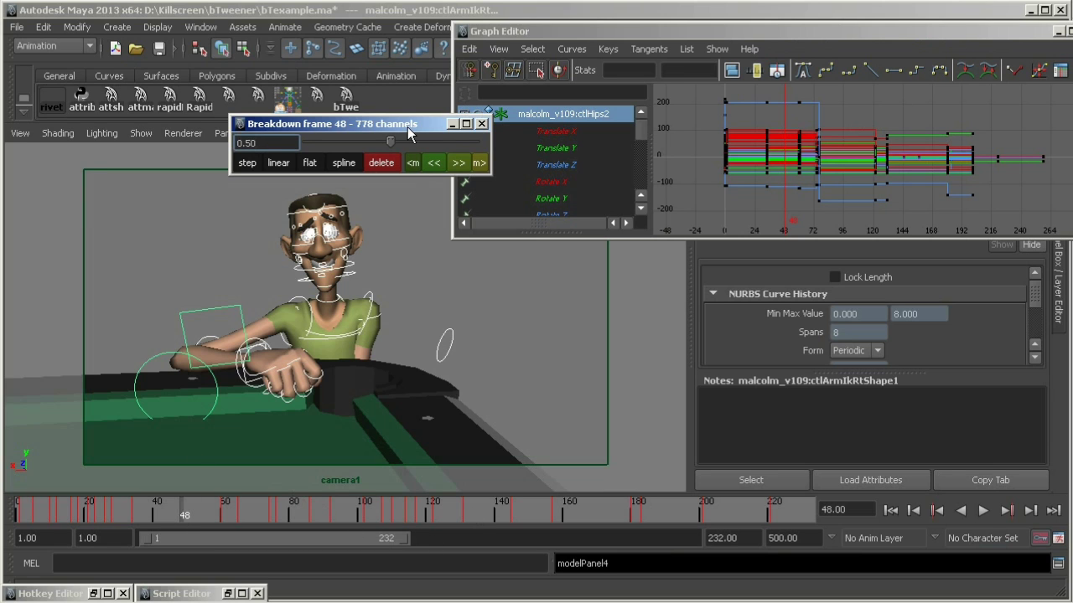
Step: Set the frame-48 breakdown weight to about 0.52, stepping between neighbouring keys with << and >>
drag(276, 123, 130, 154)
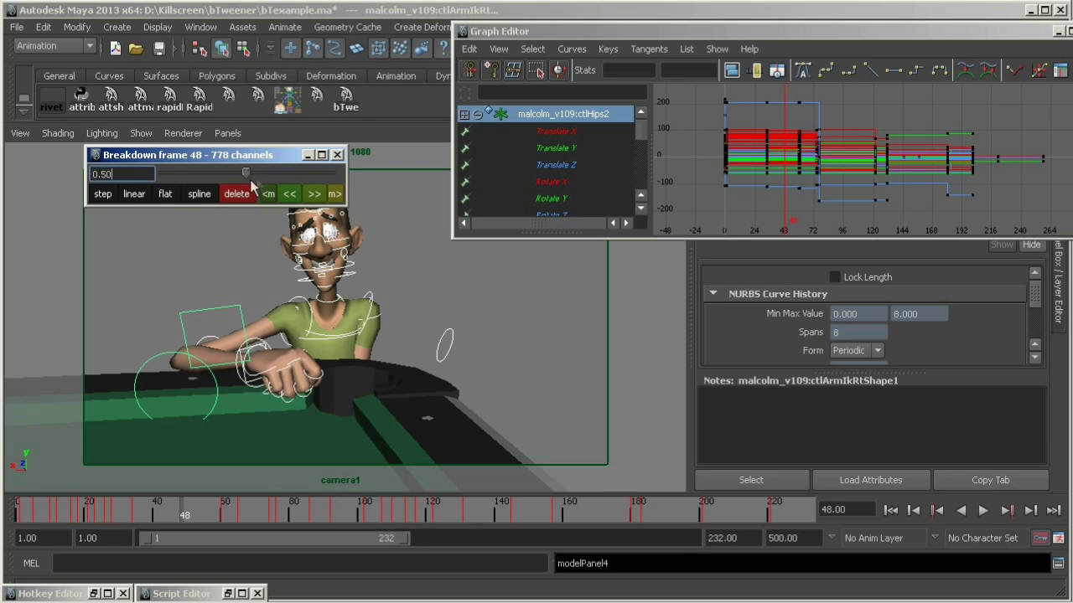
mouse_move(280, 159)
mouse_down()
mouse_move(265, 144)
mouse_move(191, 160)
mouse_move(286, 158)
mouse_up()
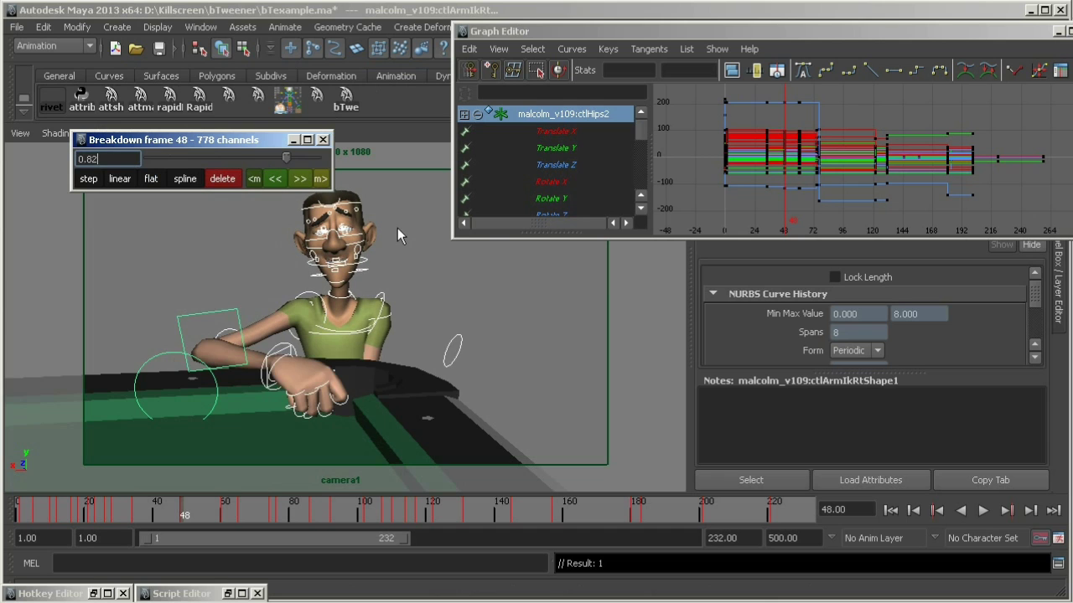
click(277, 179)
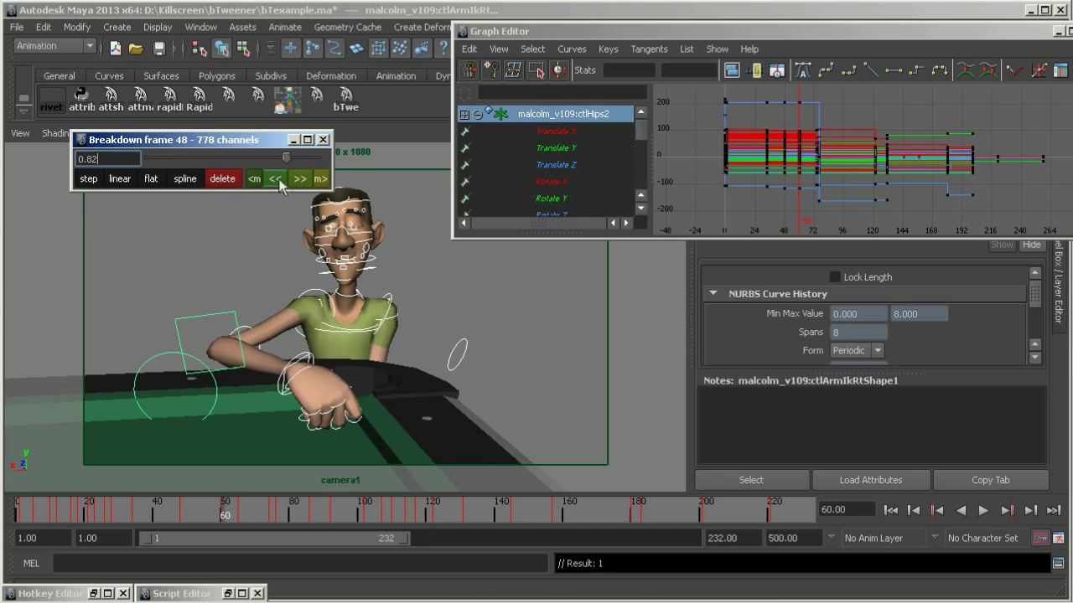
click(278, 179)
click(277, 179)
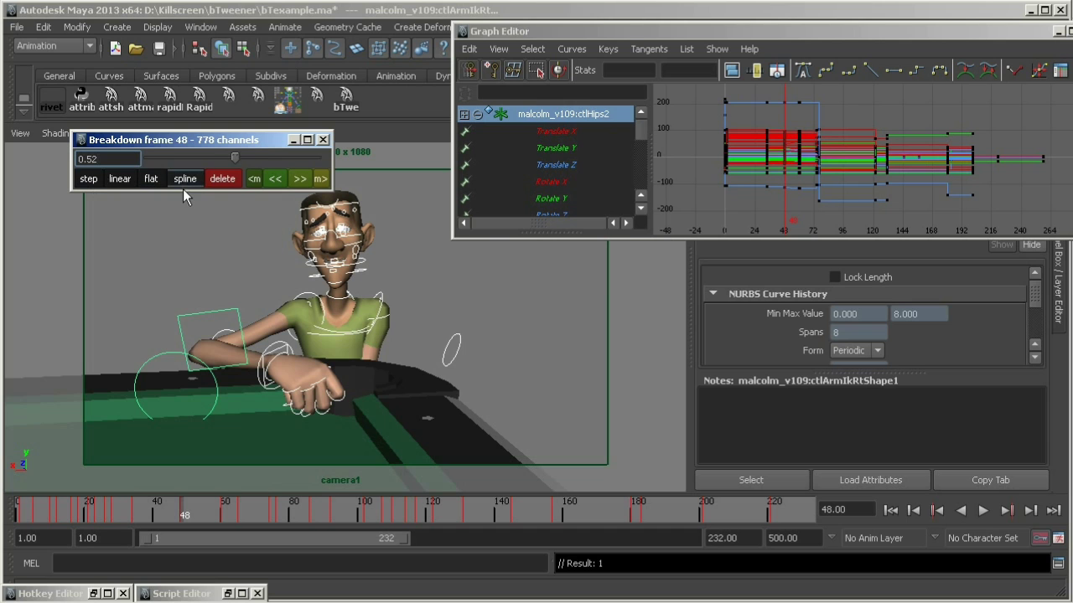
click(294, 183)
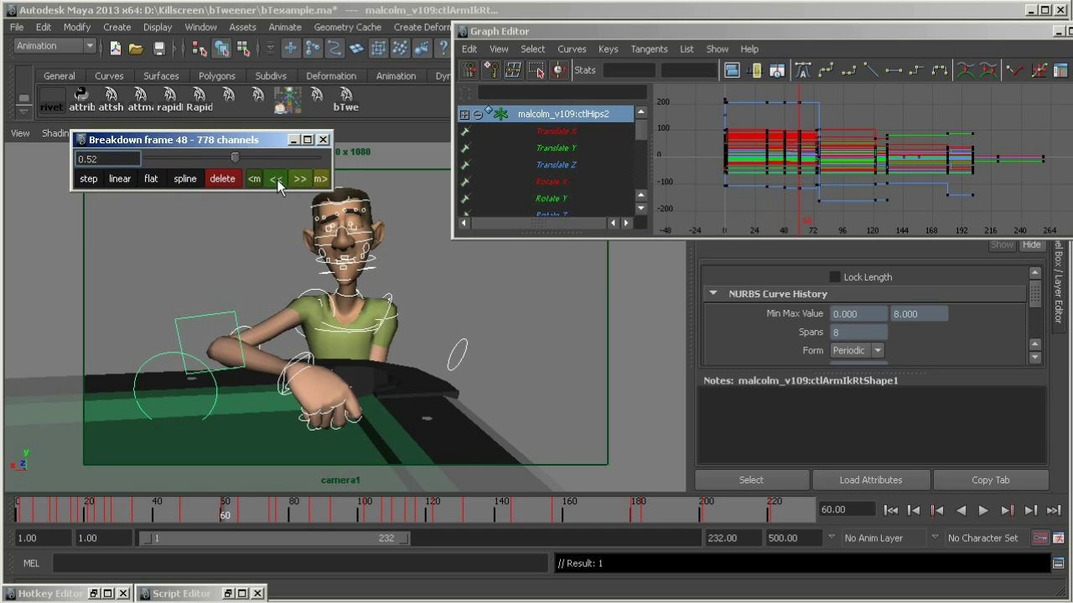
click(295, 185)
click(320, 179)
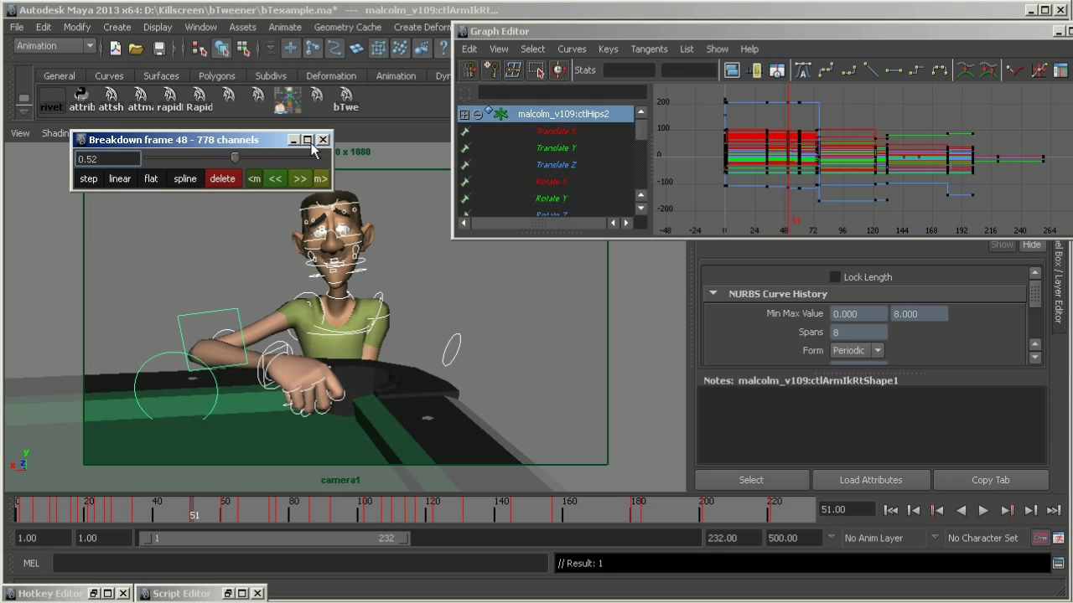
Step: Move the Breakdown window aside and scrub the current time to frame 70
drag(317, 140, 310, 119)
drag(210, 518, 259, 519)
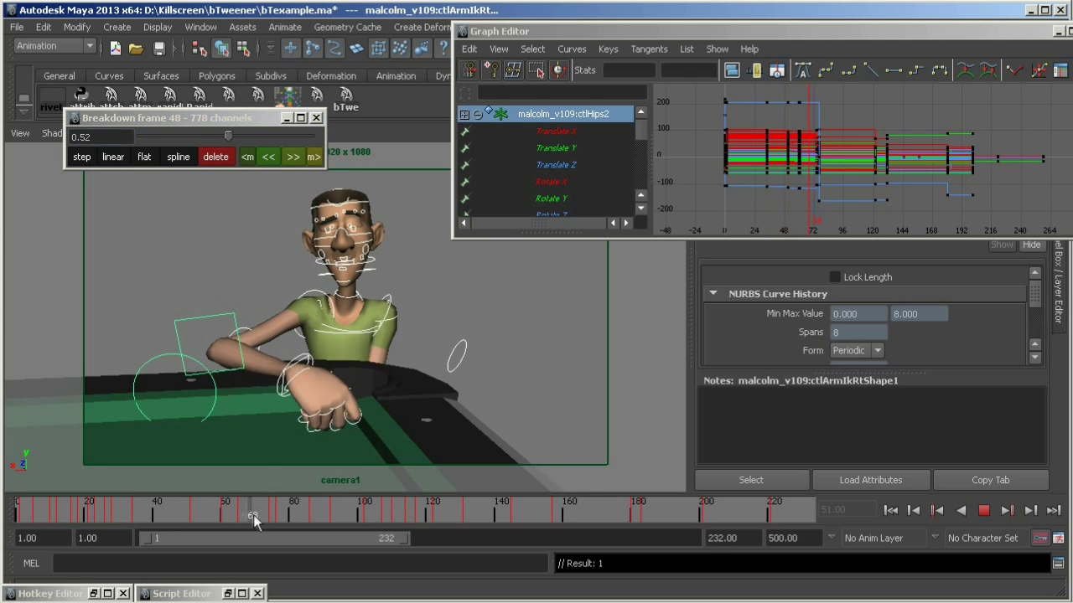
mouse_move(251, 143)
mouse_down()
mouse_move(270, 142)
mouse_move(151, 136)
mouse_up()
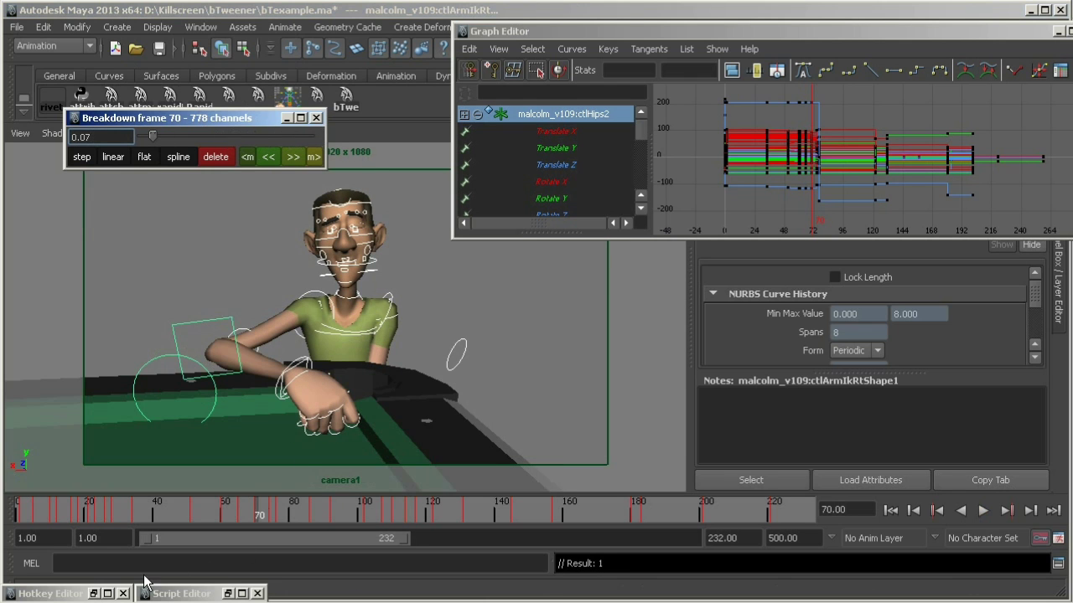
Step: Inspect the global_linear user hotkey command and open the hotkeys script in the Script Editor
click(107, 594)
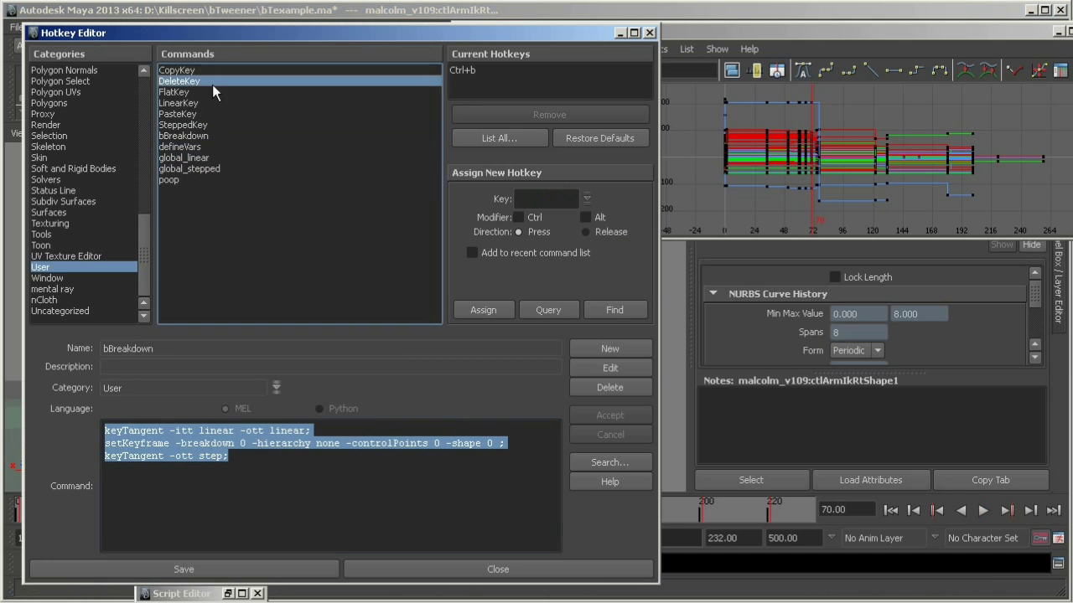
click(202, 158)
click(225, 597)
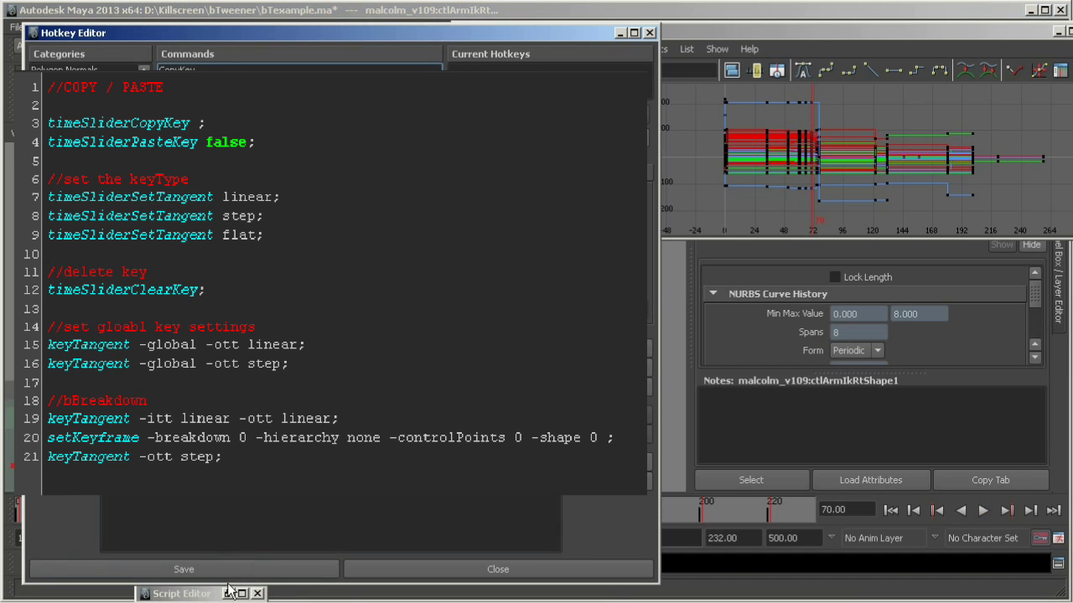
click(640, 62)
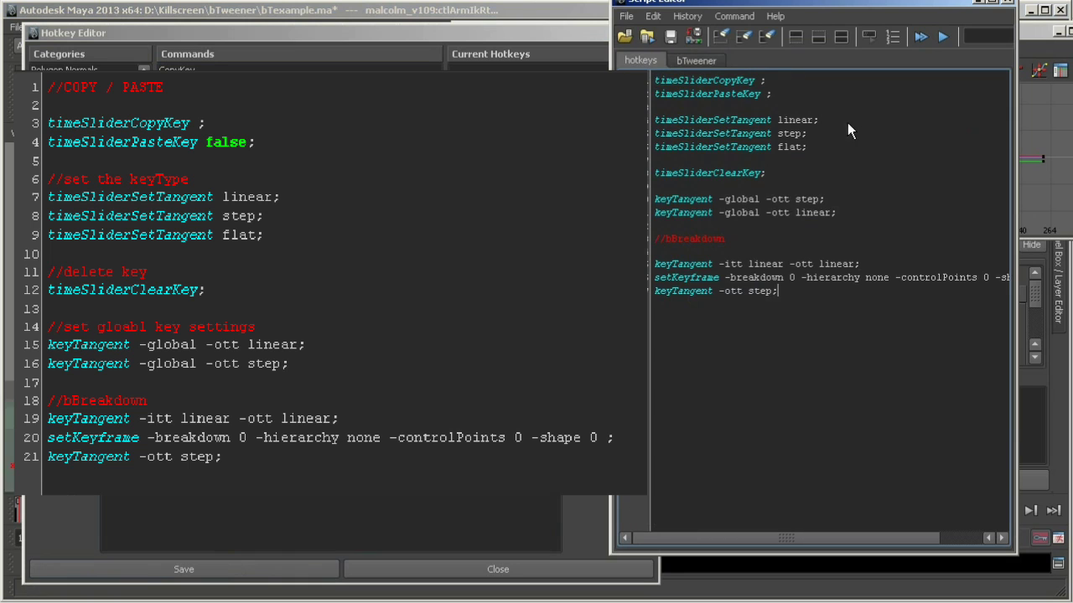
Step: Select the tangent-setting and clear-key lines in the hotkeys script, then drag the Hotkey Editor aside
drag(655, 119, 863, 144)
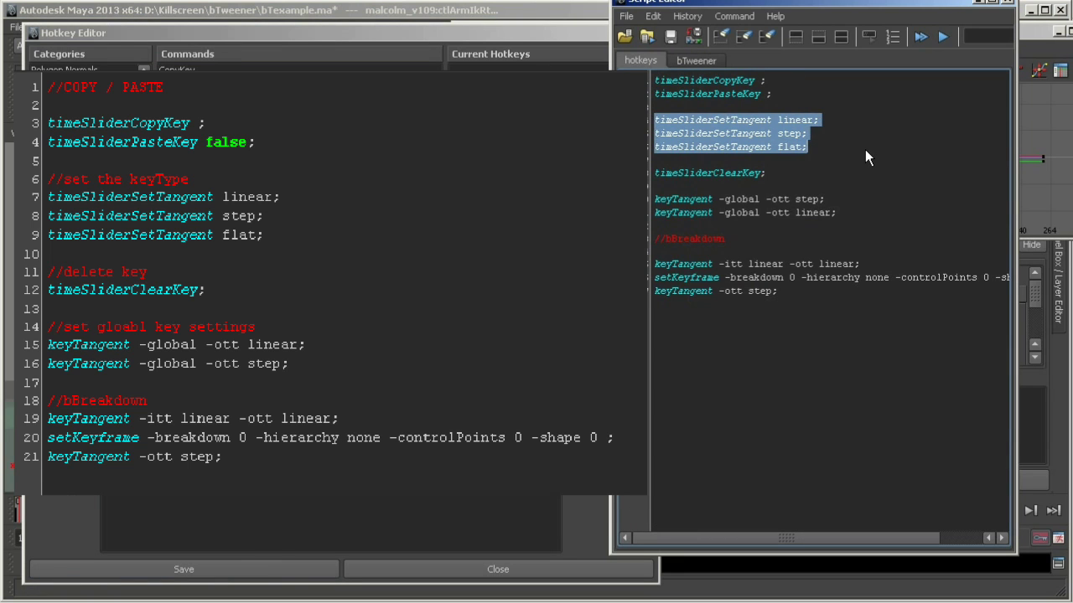
double_click(678, 173)
key(shift+End)
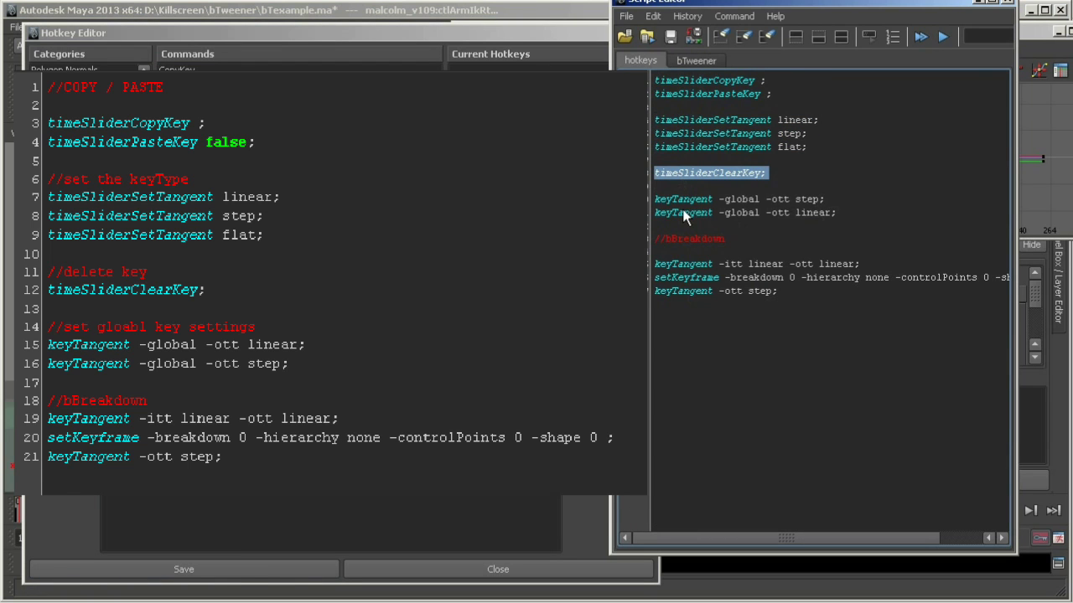
triple_click(691, 205)
triple_click(804, 215)
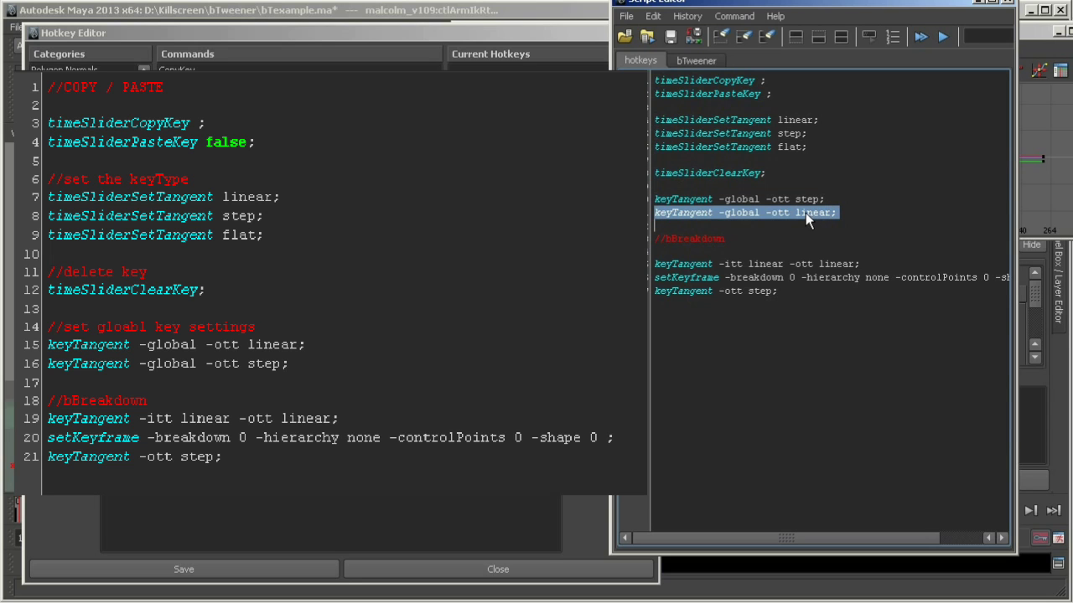
click(817, 289)
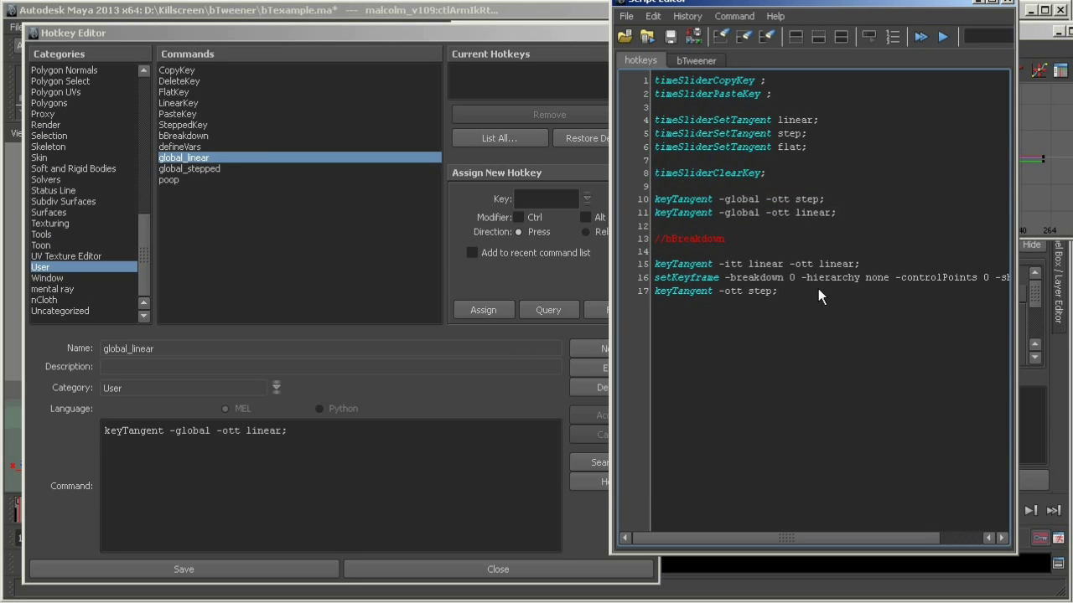
drag(585, 38, 516, 417)
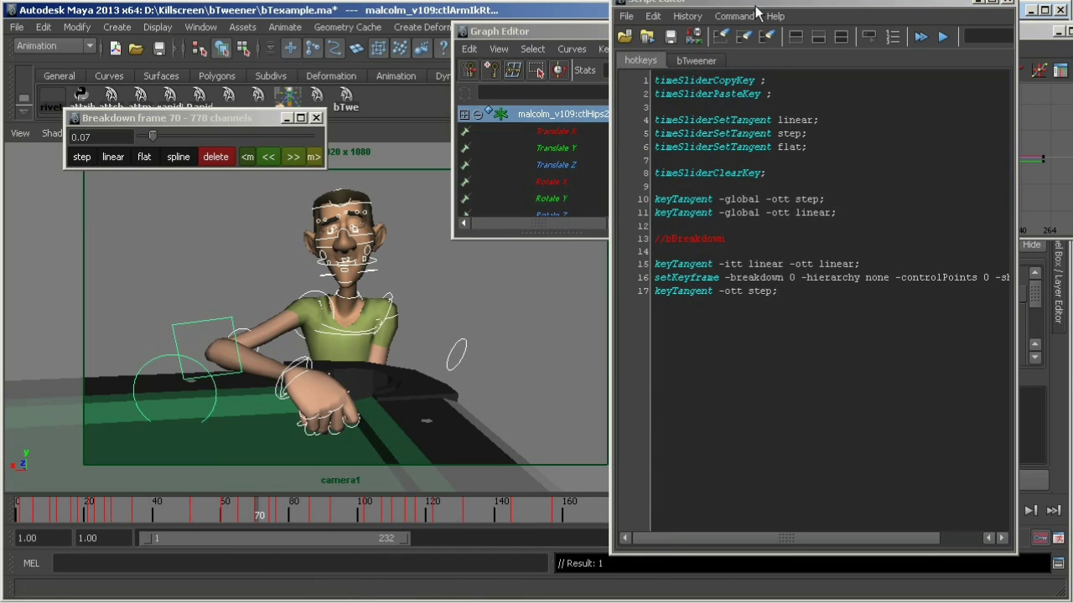
Step: Reposition the Script Editor and Breakdown window, and view the bTweener script tab
drag(755, 7, 594, 48)
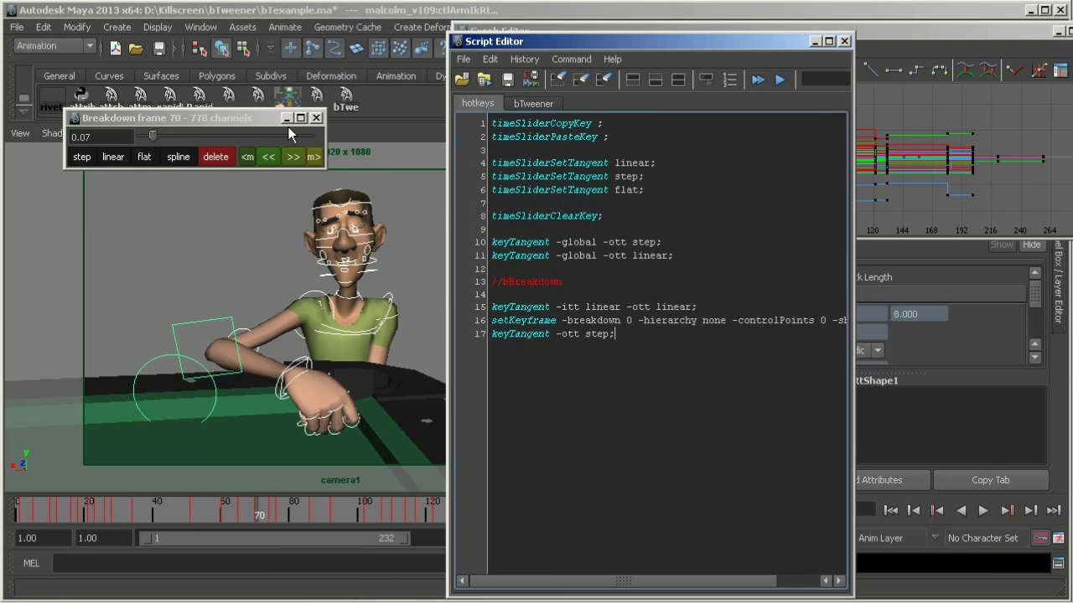
drag(287, 126, 388, 168)
click(540, 105)
click(697, 239)
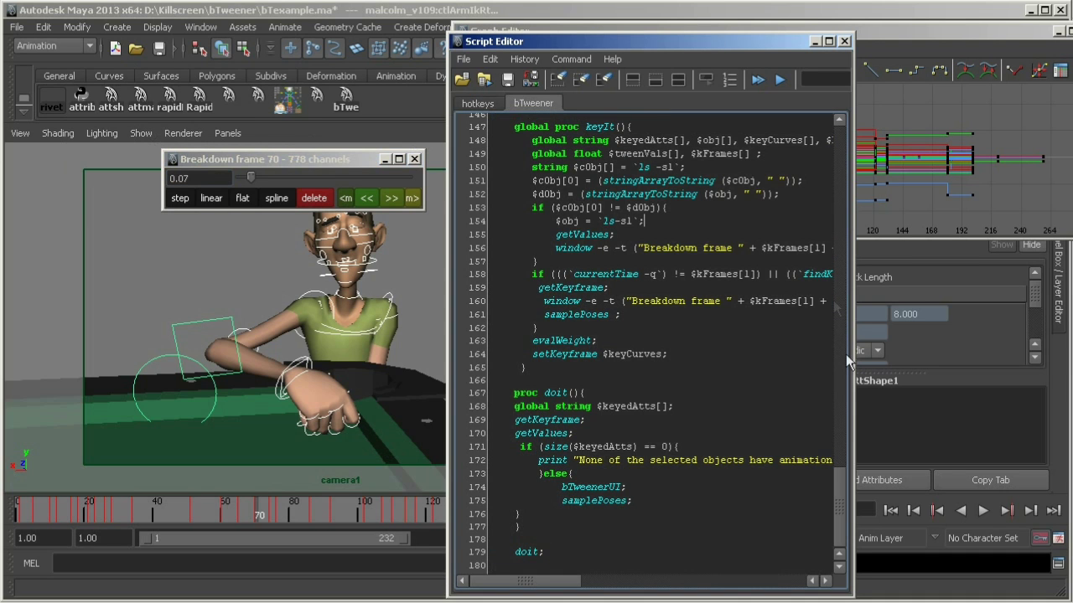
Step: Return to the hotkeys tab, minimize the Script Editor, and go to frame 47
drag(842, 494, 839, 151)
click(477, 103)
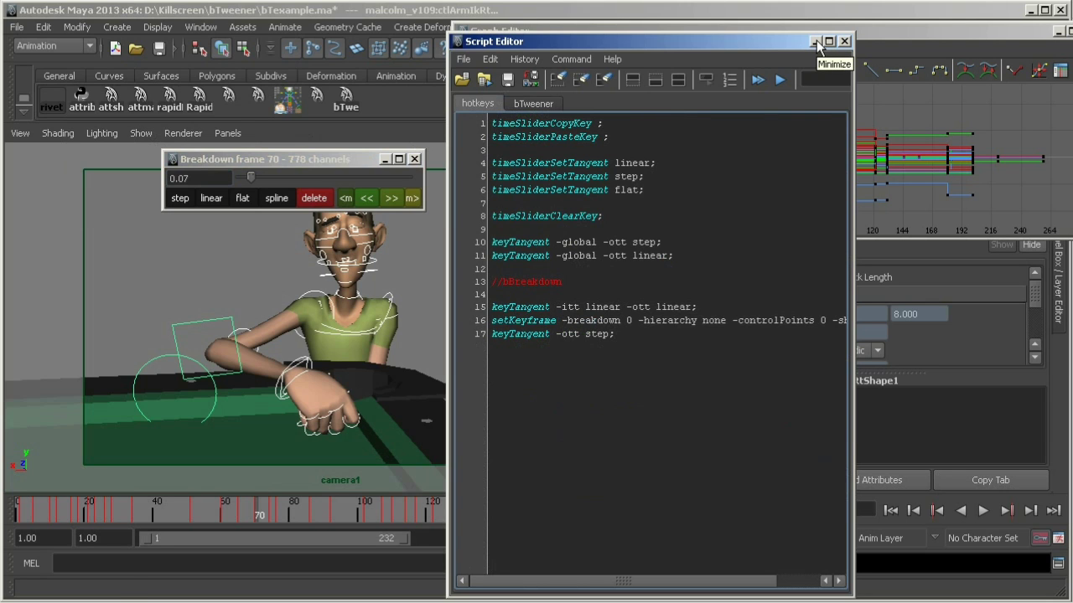
click(816, 42)
click(183, 513)
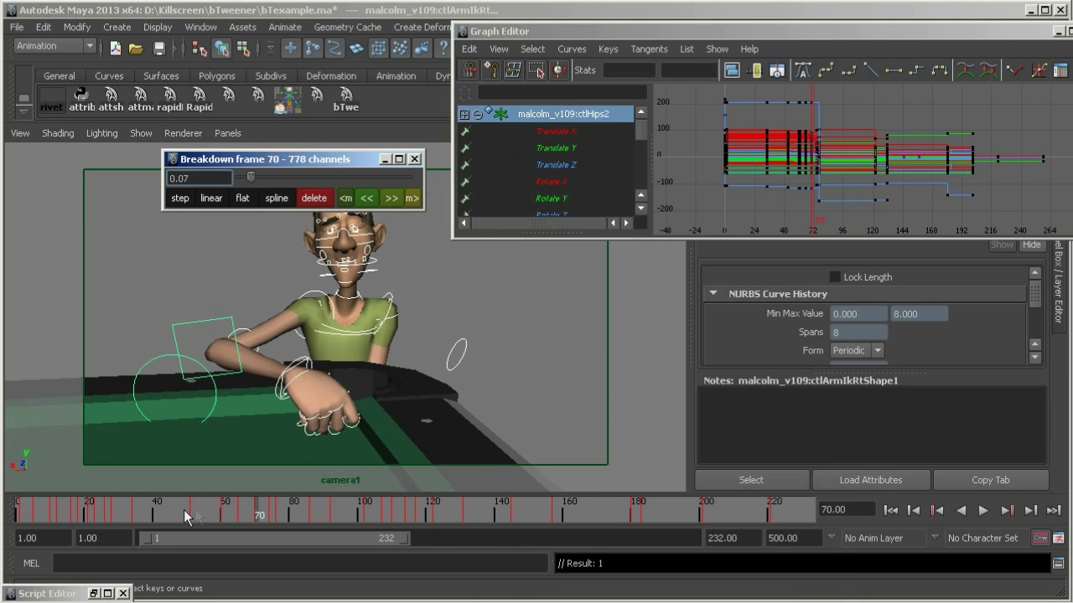